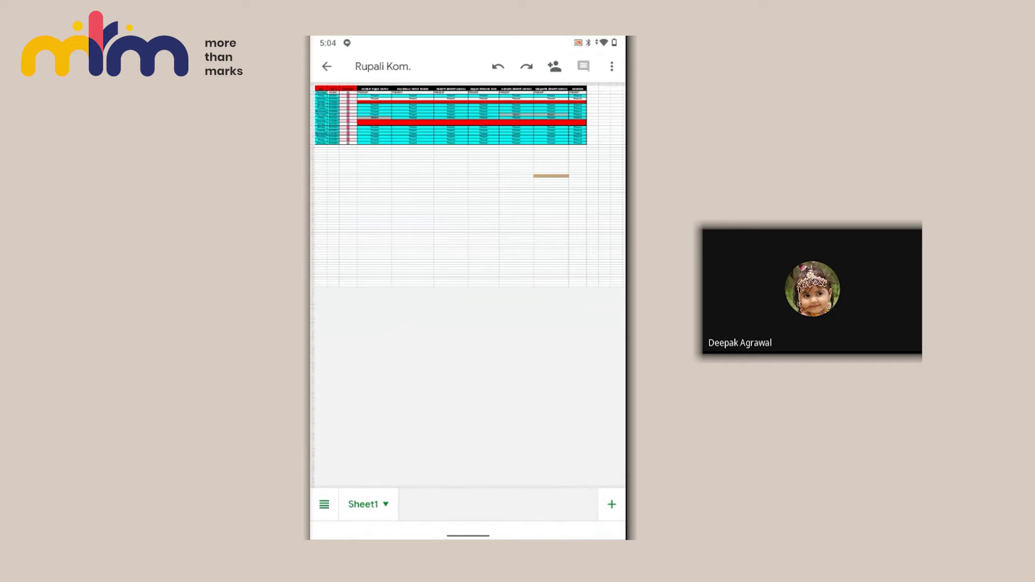
Step: Auto-fill the date column down from 24/2/2021 with sequential dates
scroll(468, 162, up, 3)
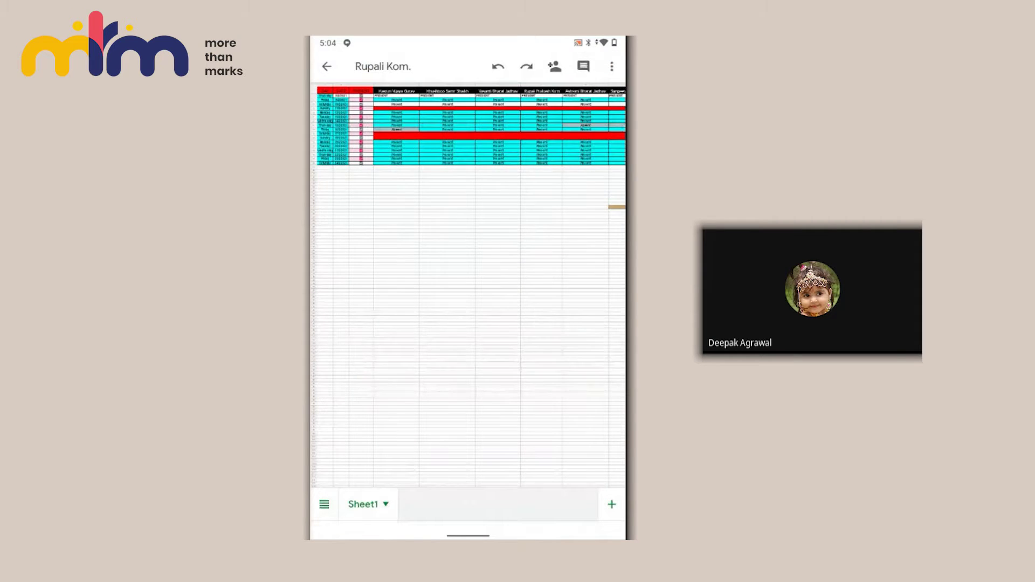
scroll(468, 162, up, 2)
scroll(468, 161, up, 1)
scroll(468, 161, down, 2)
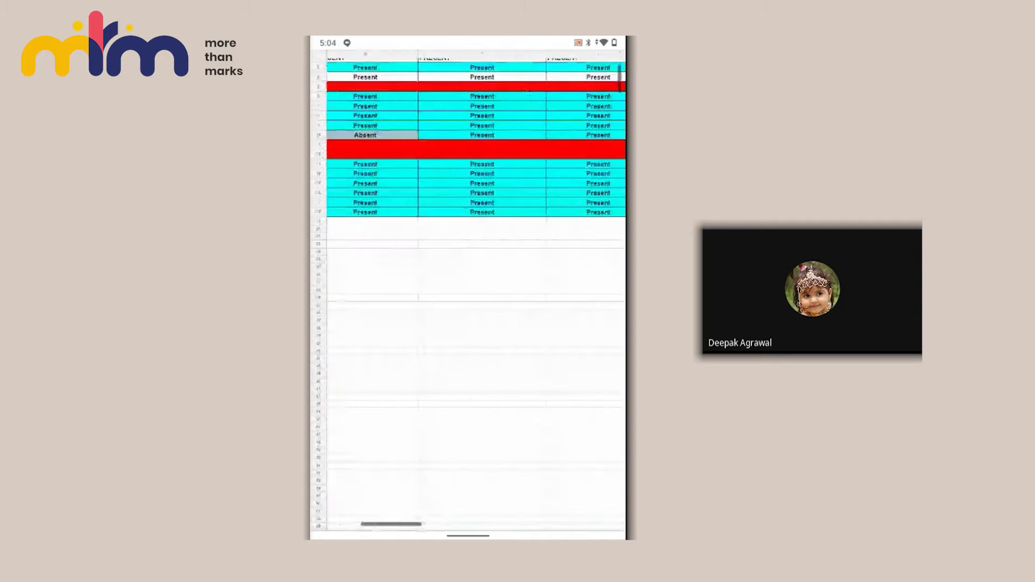
scroll(468, 162, down, 1)
scroll(467, 132, down, 1)
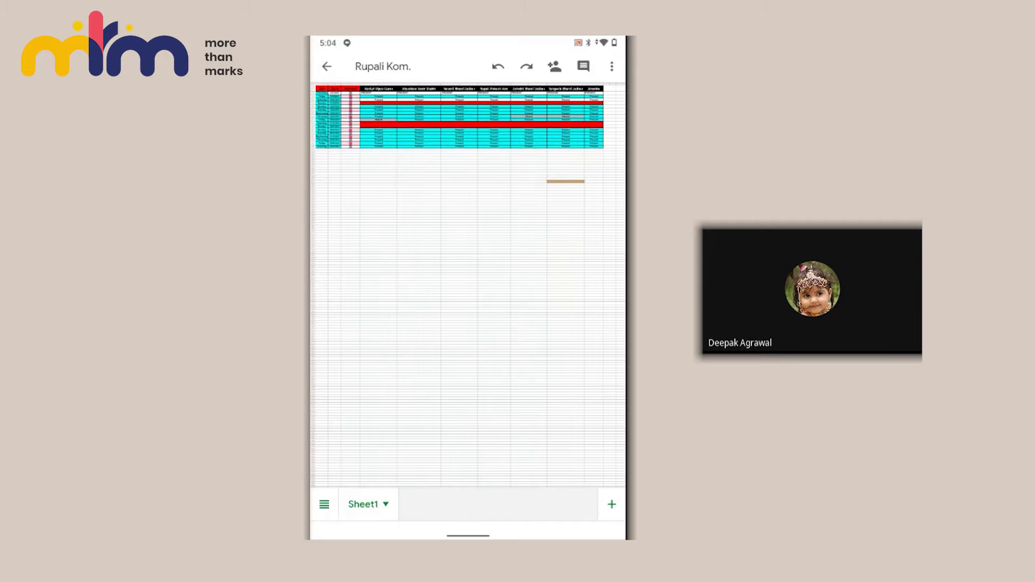
scroll(468, 243, up, 2)
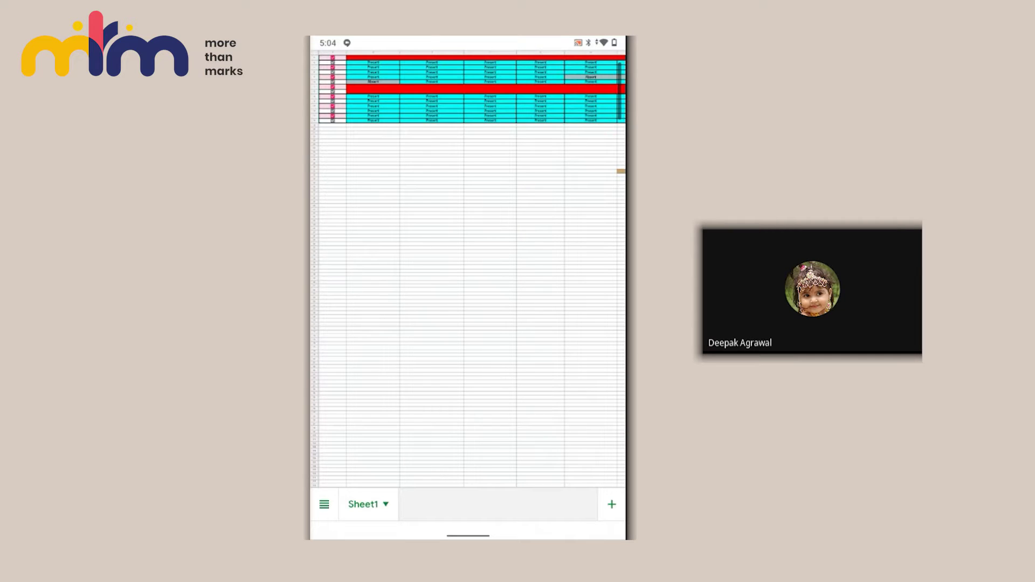
scroll(468, 243, up, 3)
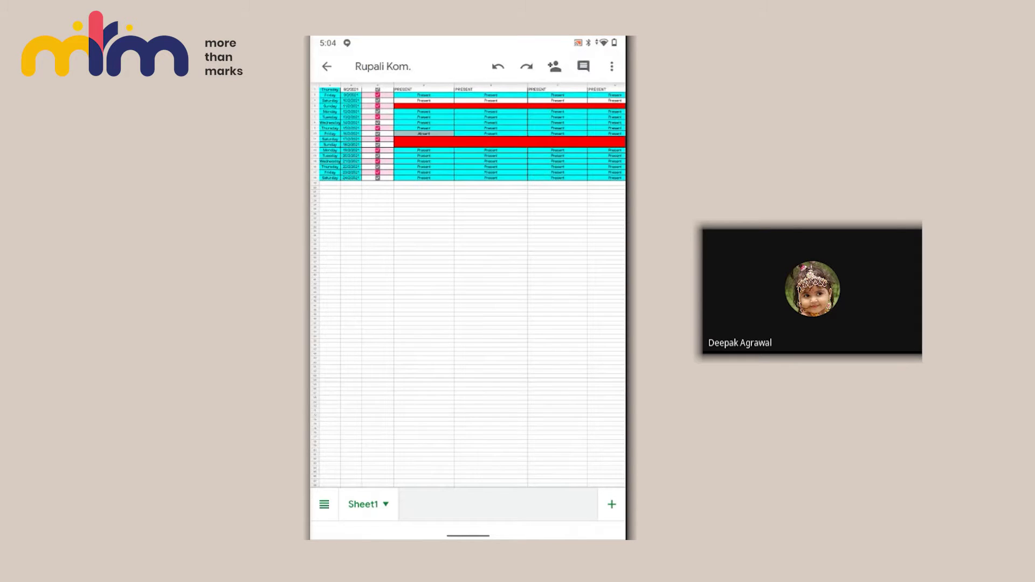
click(351, 183)
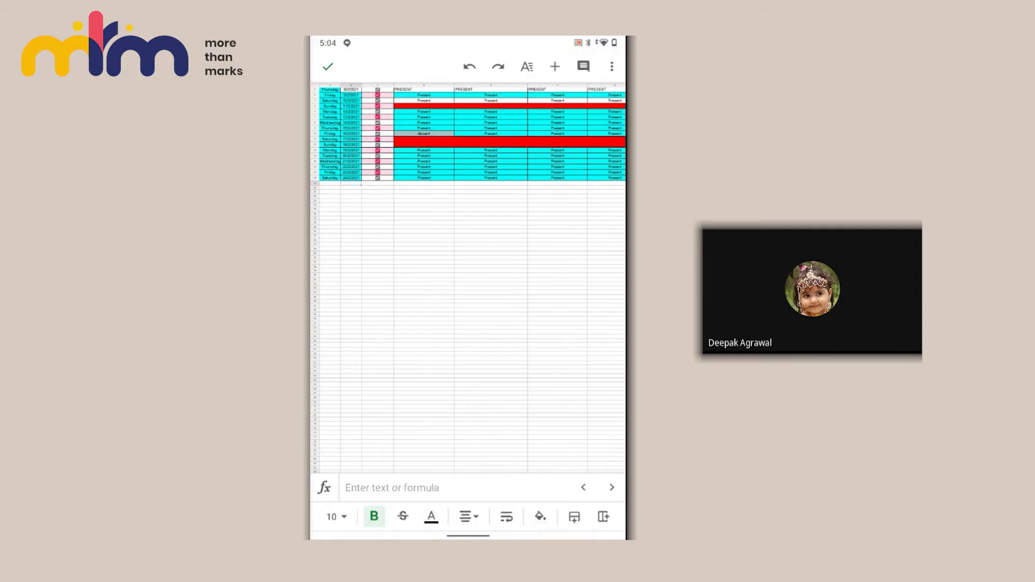
click(351, 177)
drag(351, 177, 351, 391)
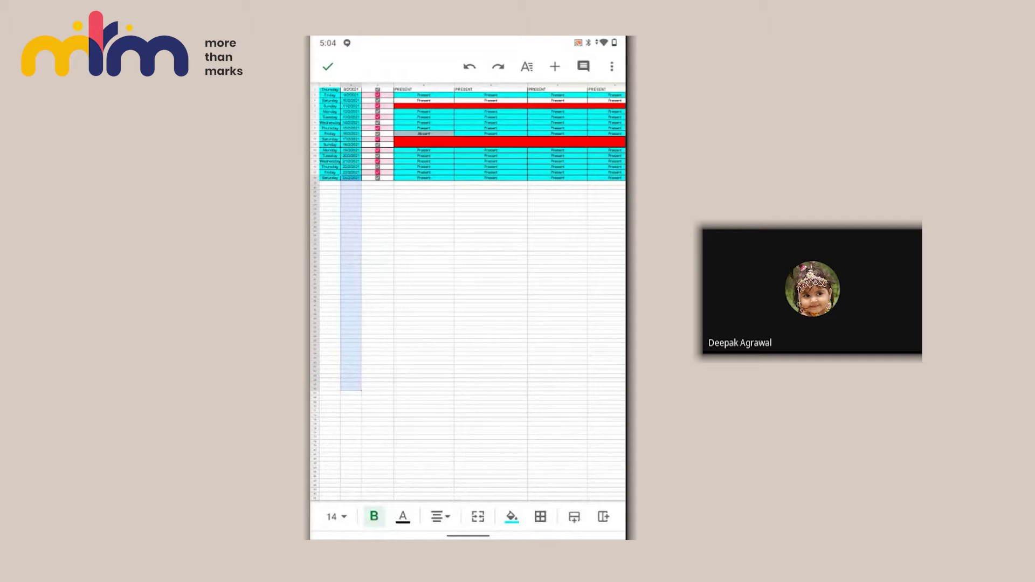
click(500, 215)
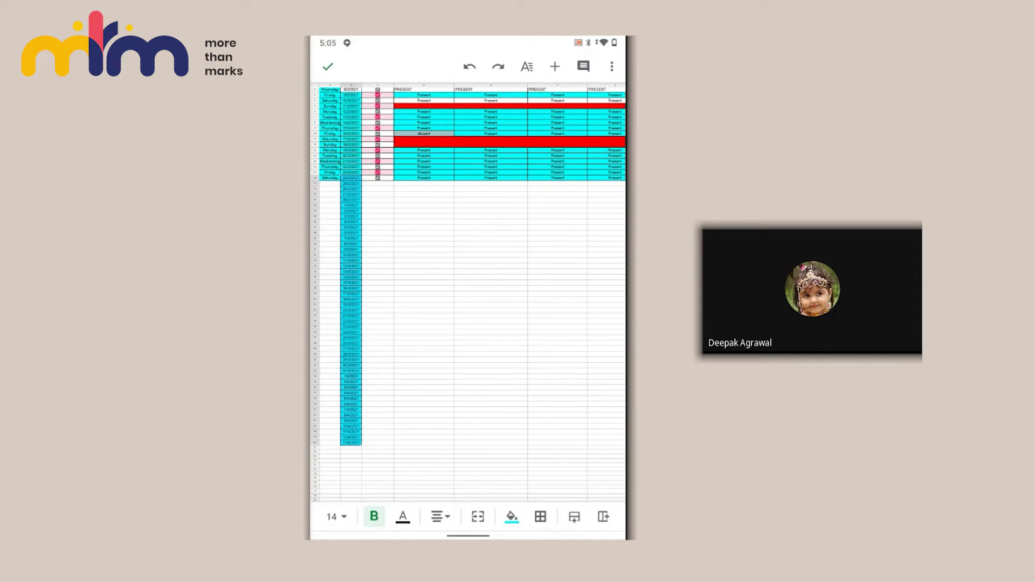
Step: Auto-fill the day column down with the matching weekday names
scroll(468, 269, up, 1)
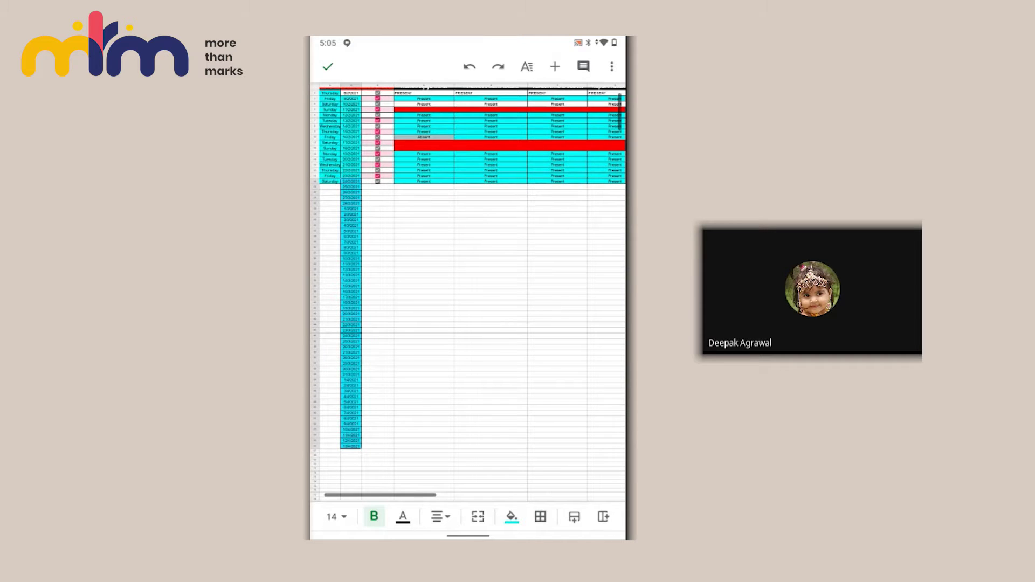
drag(329, 182, 330, 350)
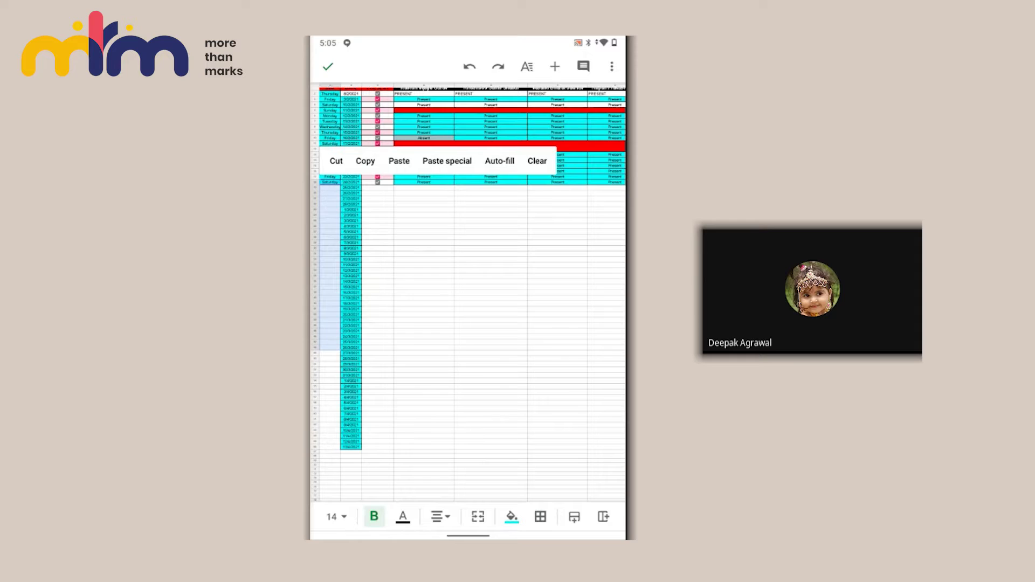
click(500, 160)
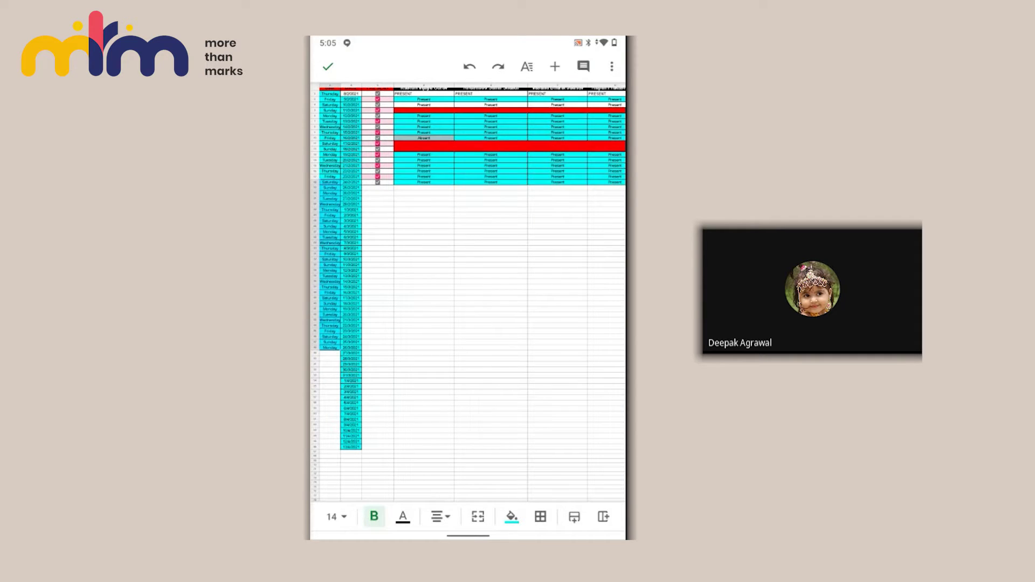
scroll(468, 291, up, 1)
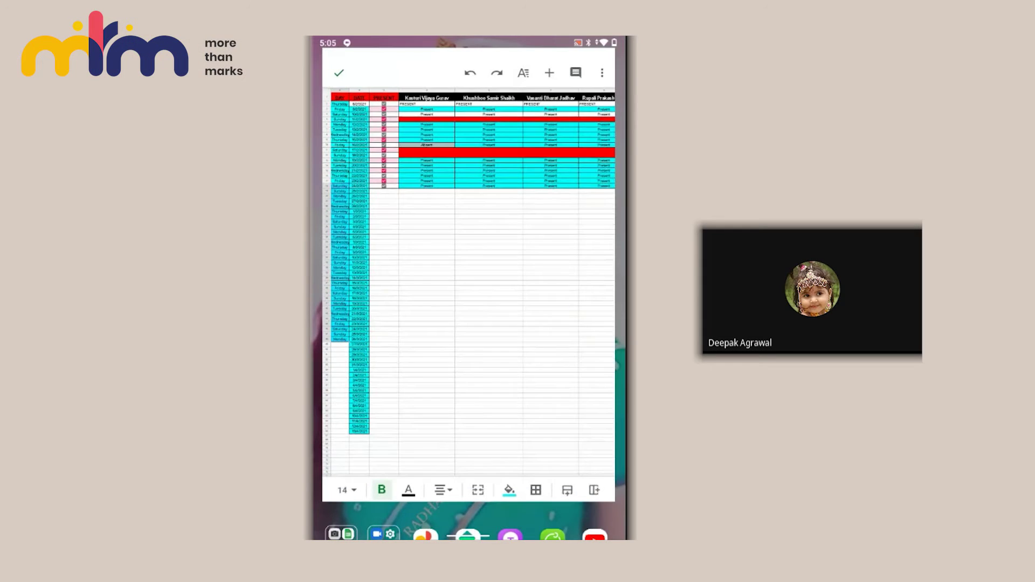
Step: Leave editing mode on the attendance sheet and go back to the home screen
drag(467, 536, 468, 377)
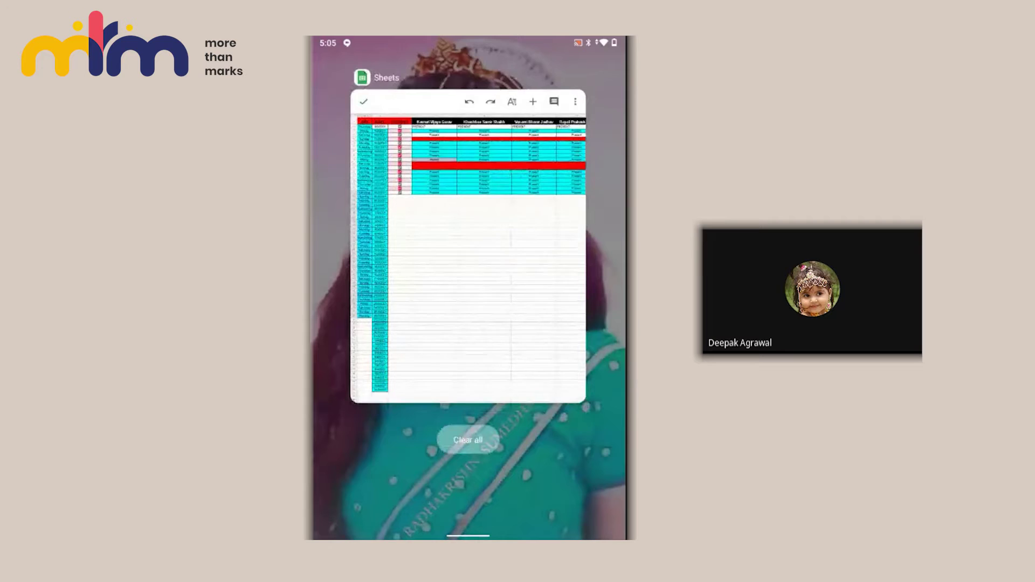
click(468, 245)
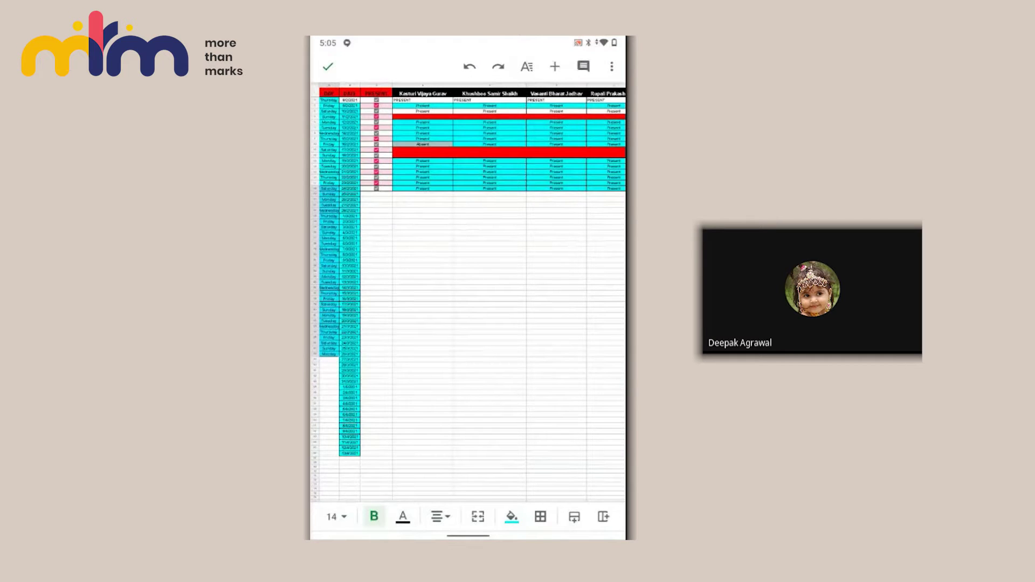
key(Escape)
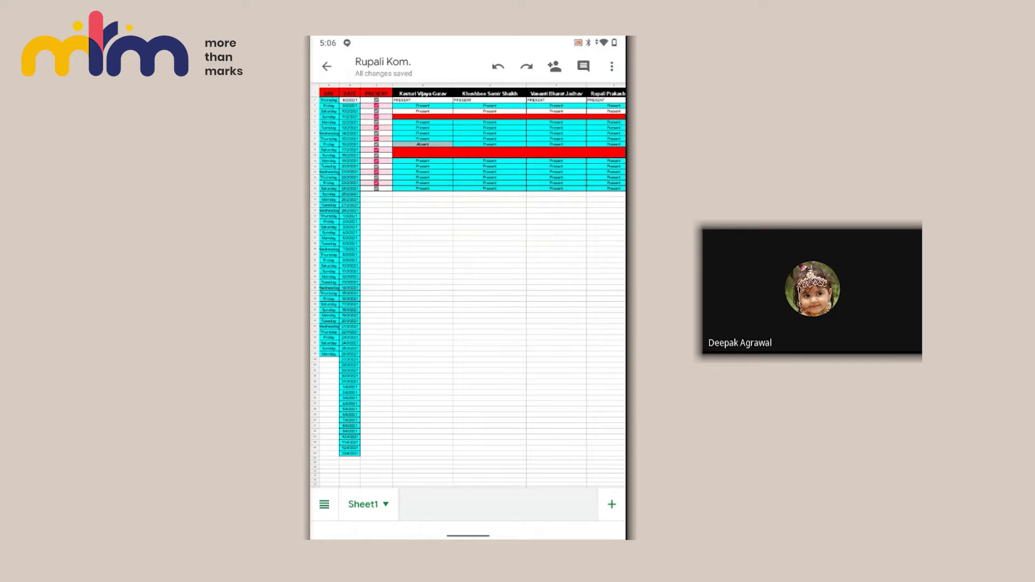
drag(312, 310, 328, 309)
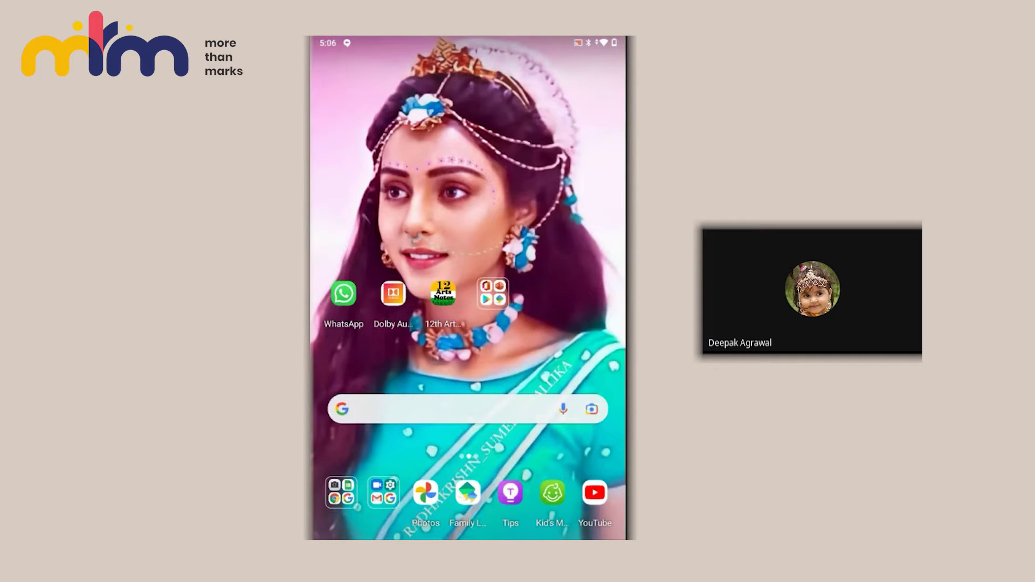
Step: Open the 'Question sheet- cohort 5' spreadsheet from the Sheets app
click(341, 491)
click(393, 347)
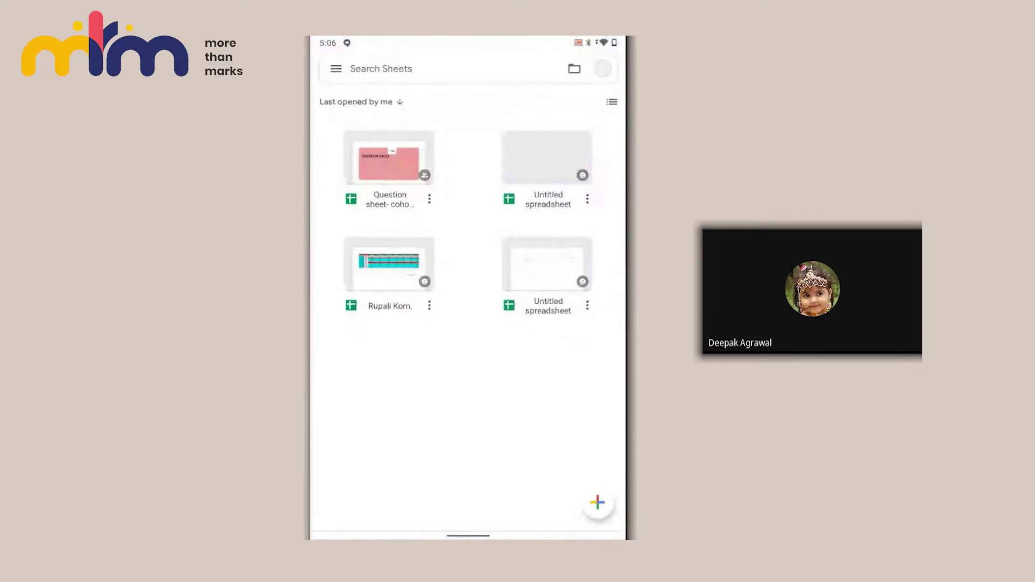
click(547, 162)
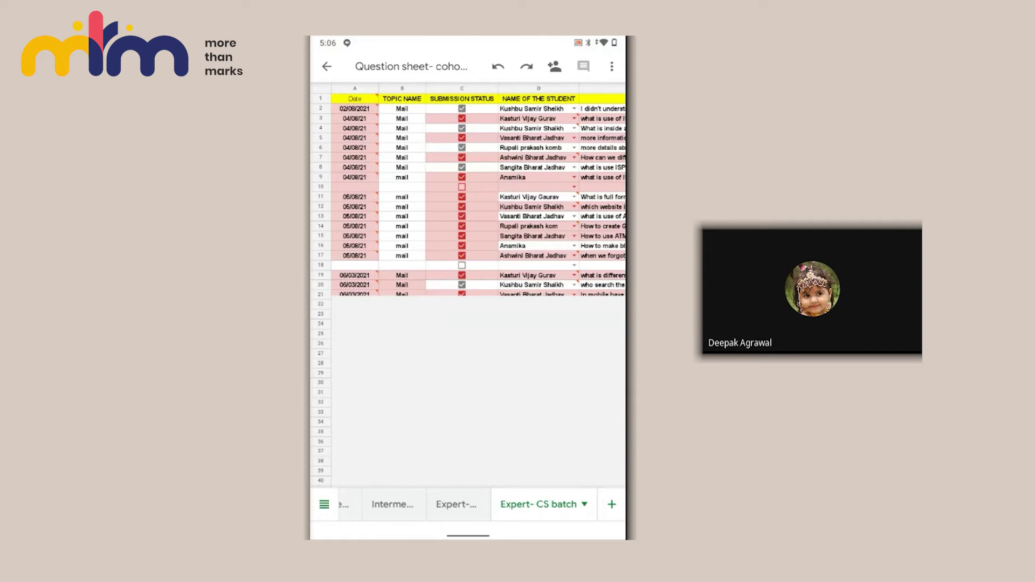
Step: Select the empty row 103 below row 102, with the dated columns A to D in view
scroll(468, 291, down, 5)
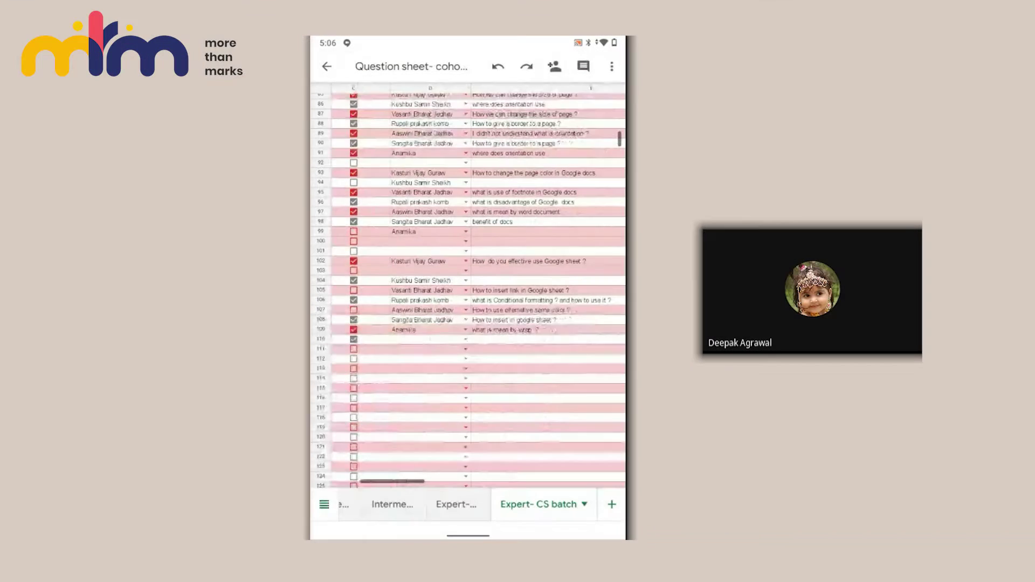
scroll(468, 291, right, 2)
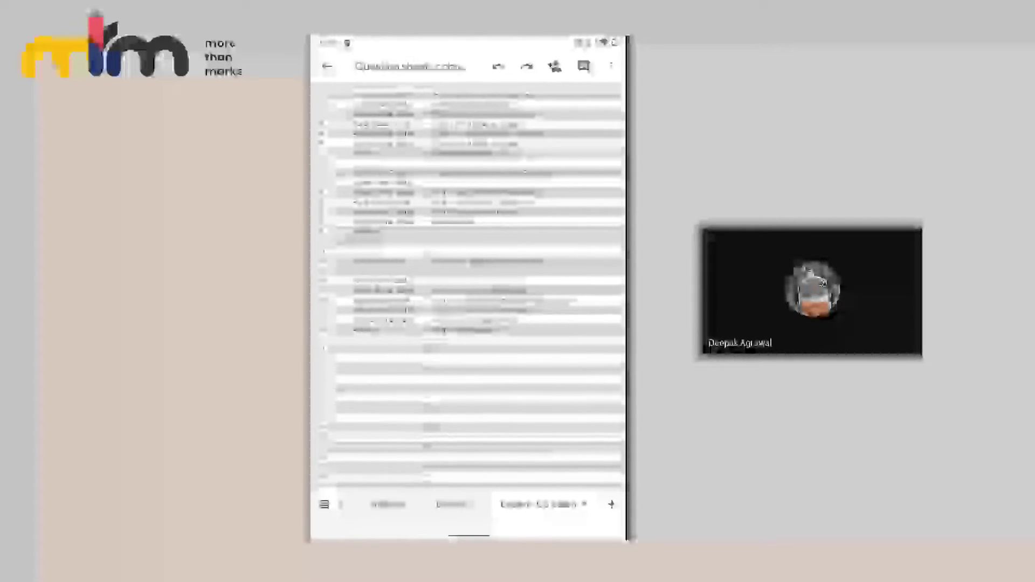
click(528, 270)
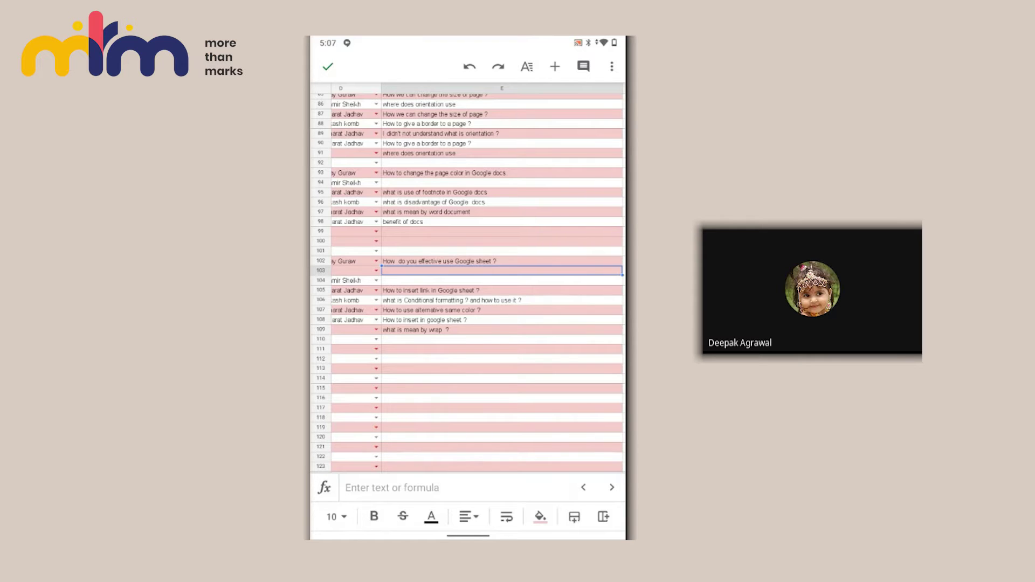
scroll(468, 278, left, 5)
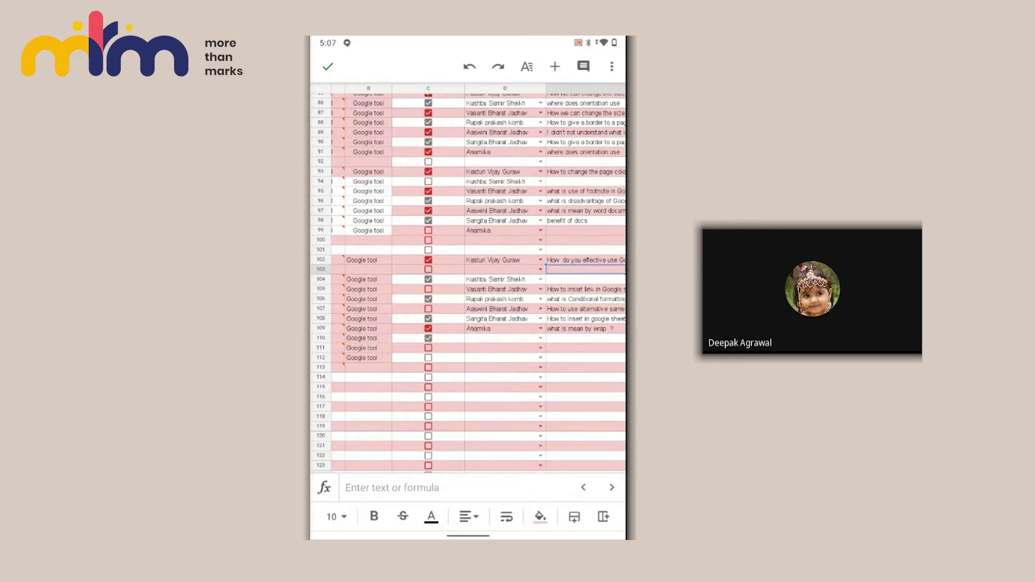
click(321, 259)
click(320, 269)
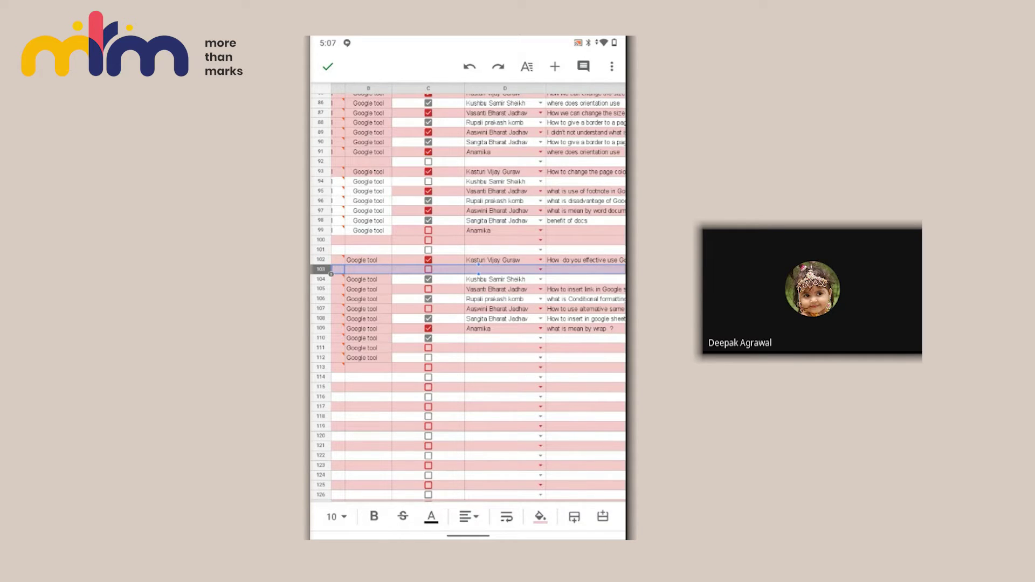
scroll(468, 296, right, 10)
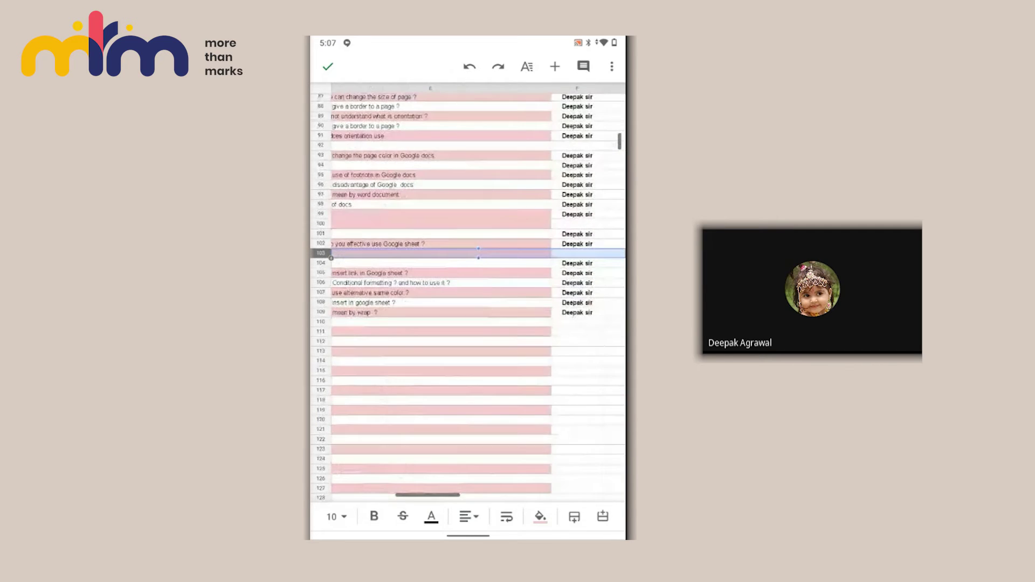
scroll(467, 296, left, 10)
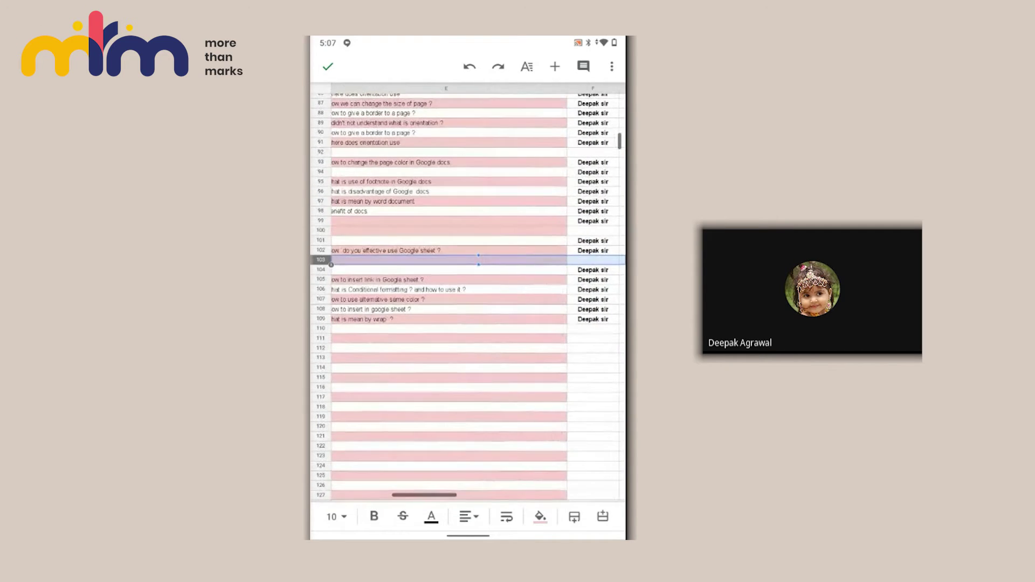
scroll(467, 296, left, 3)
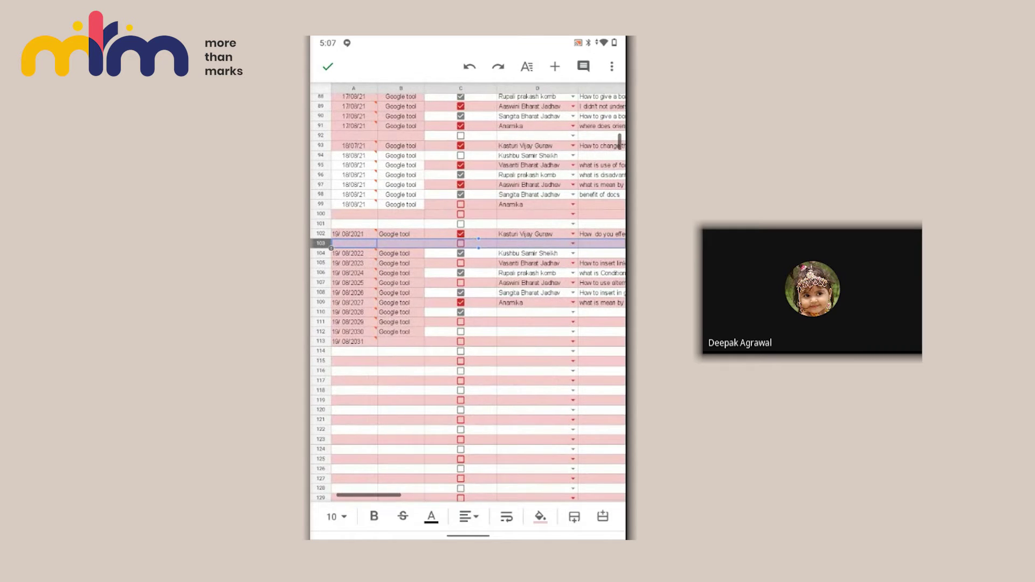
Step: Tick the C103 checkbox, then select the empty row 103 and cut it
click(460, 243)
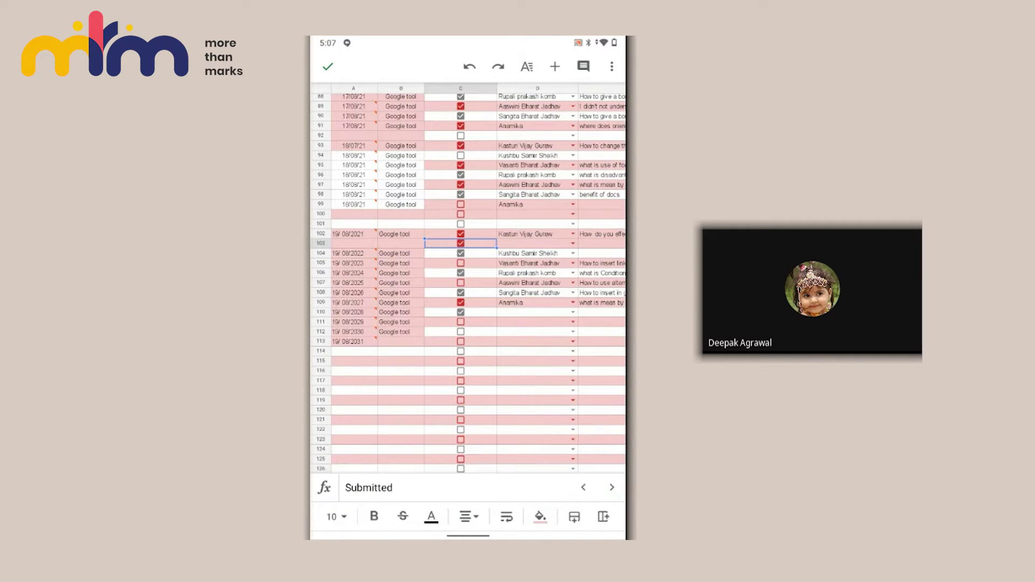
click(354, 243)
click(321, 243)
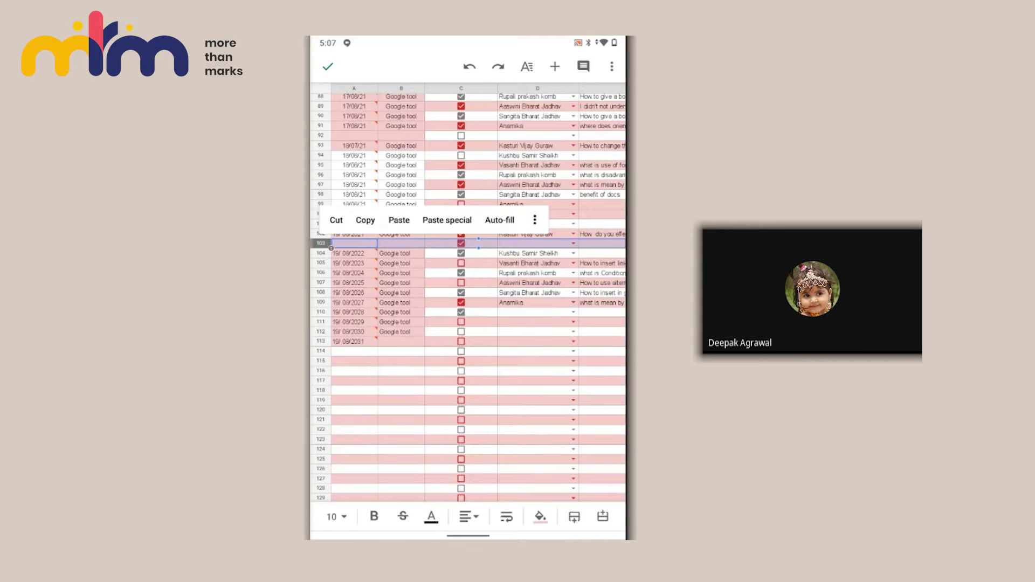
click(336, 220)
click(461, 389)
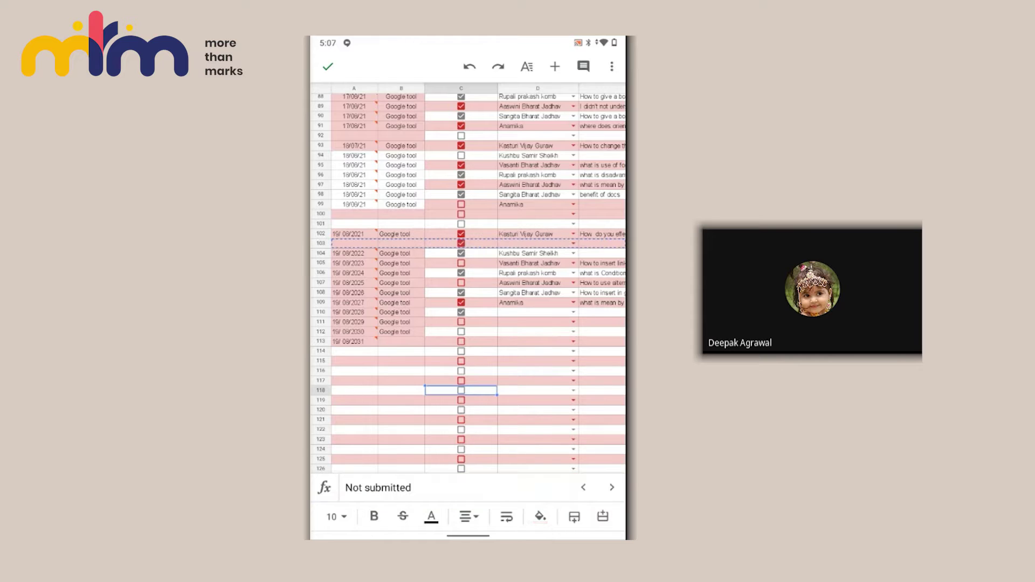
Step: Untick C103, reselect row 103, and bring up the sheet's options menu
click(321, 253)
click(354, 243)
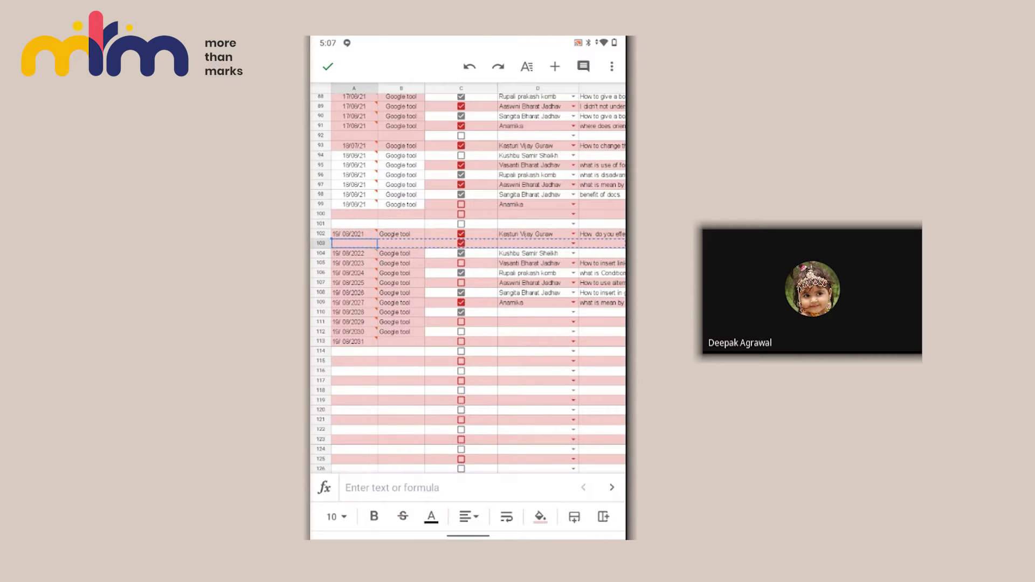
click(320, 243)
click(461, 243)
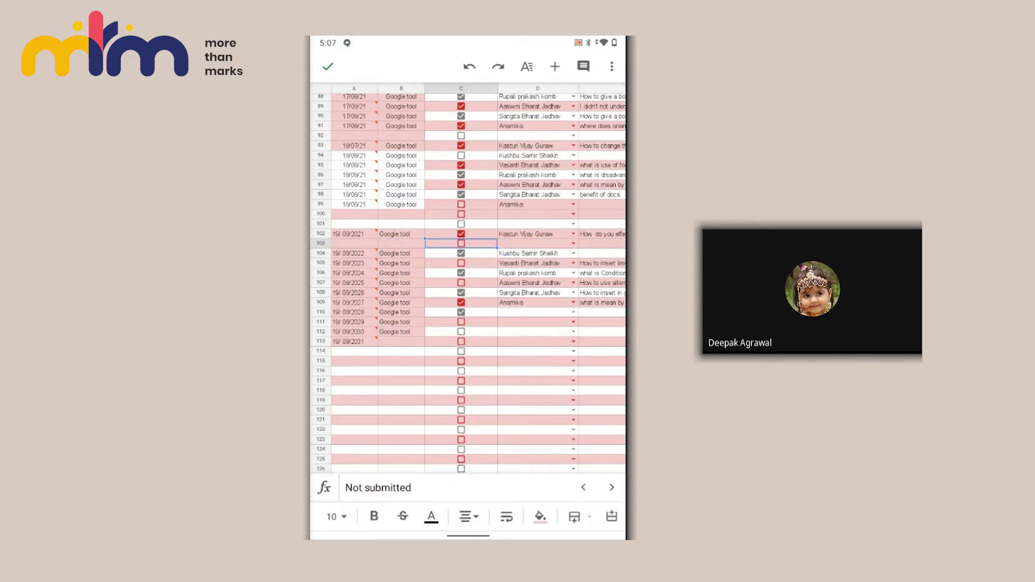
click(321, 244)
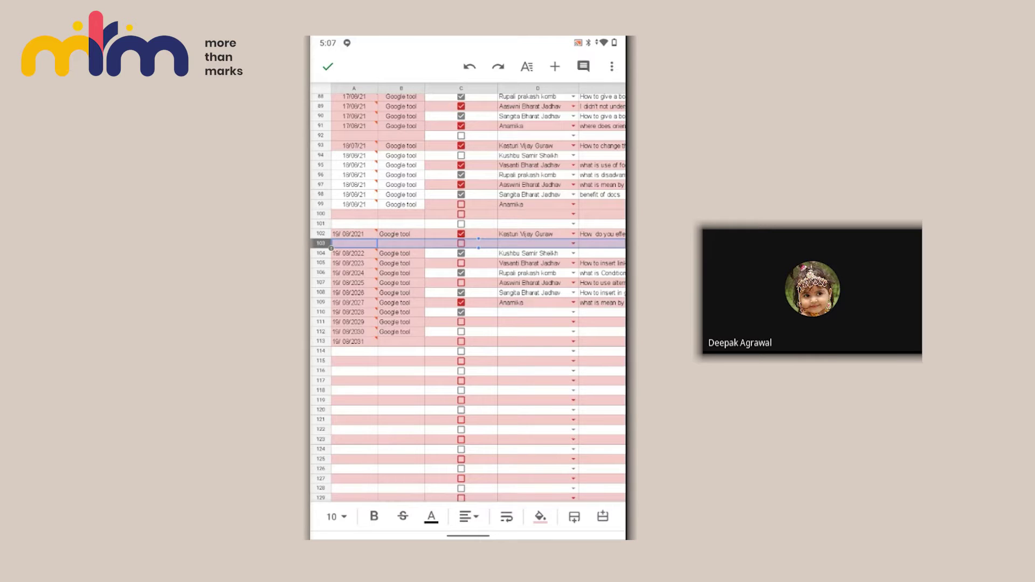
click(321, 243)
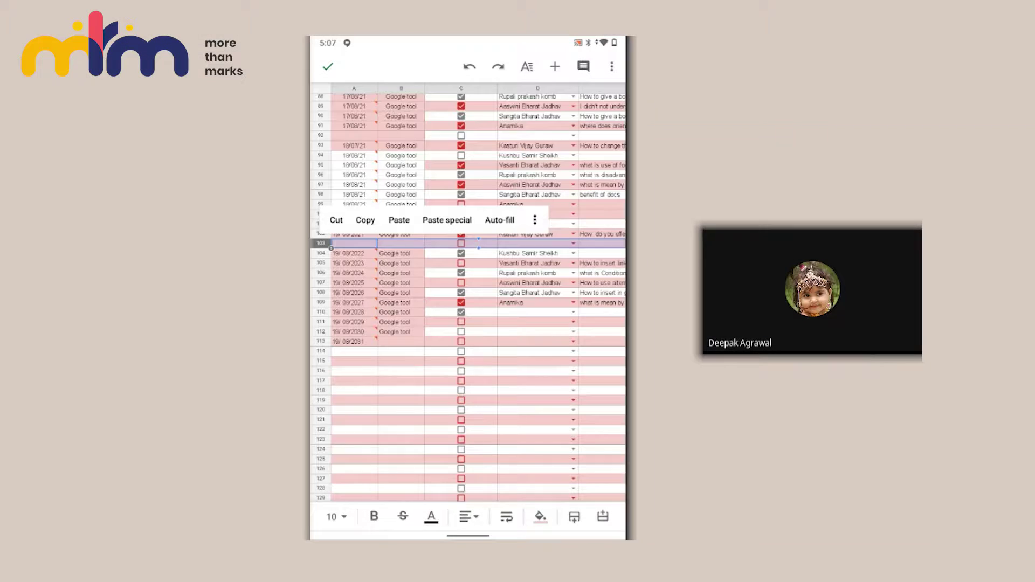
scroll(468, 296, up, 2)
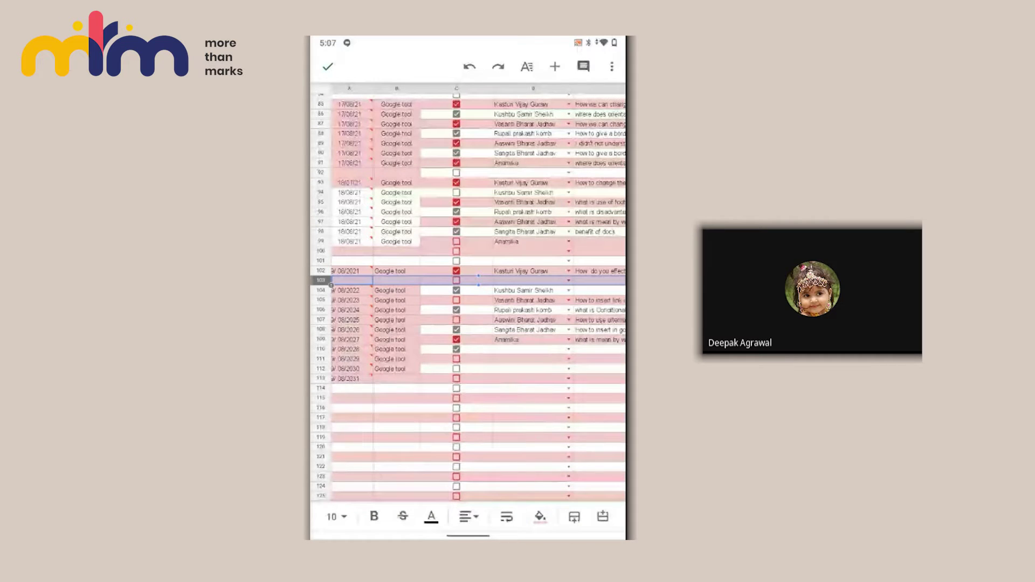
click(611, 65)
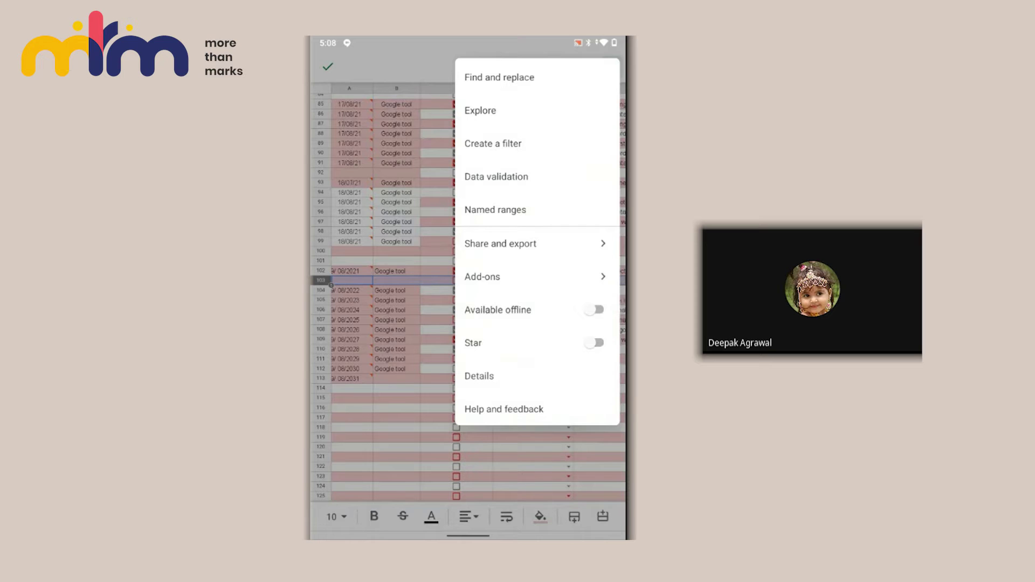
Step: Delete the empty row 103 from its row actions' more menu, then select cell D115
key(Escape)
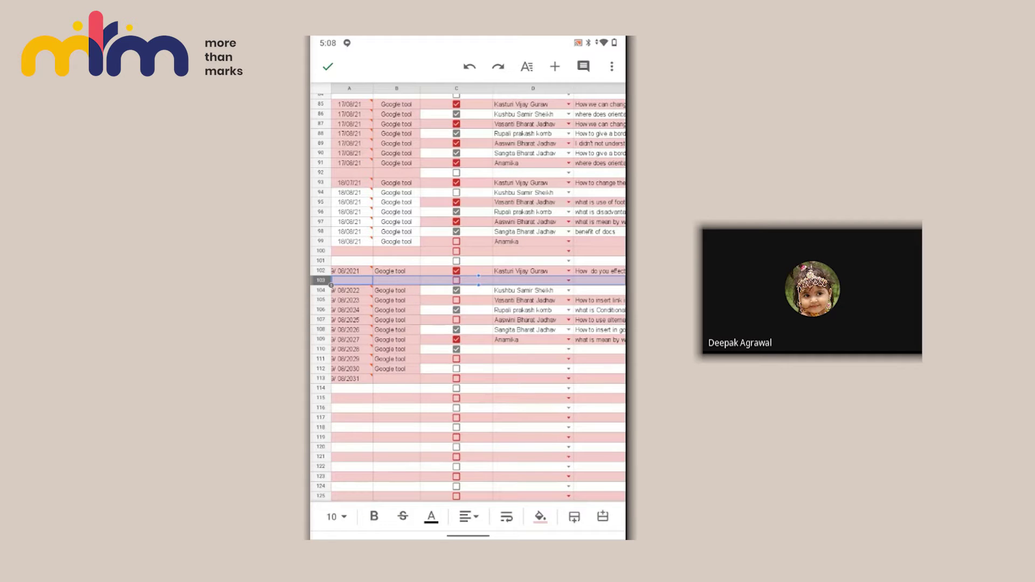
click(350, 281)
click(532, 388)
click(320, 280)
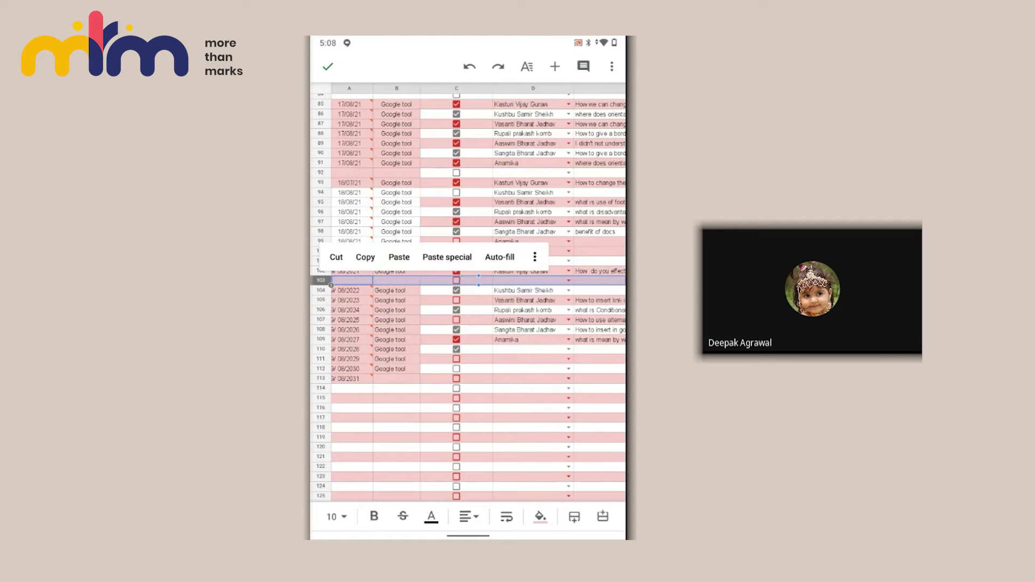
click(535, 256)
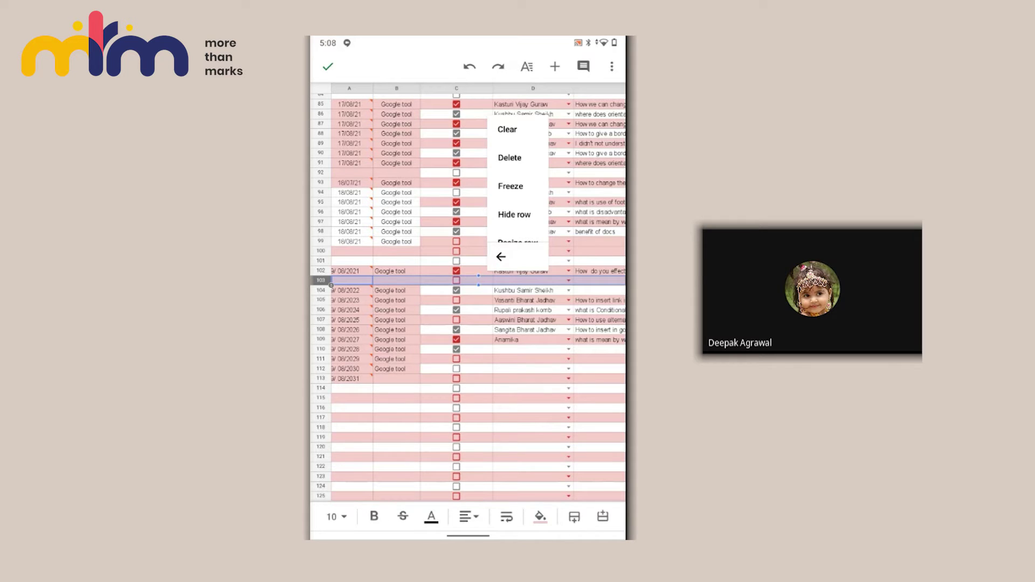
click(510, 157)
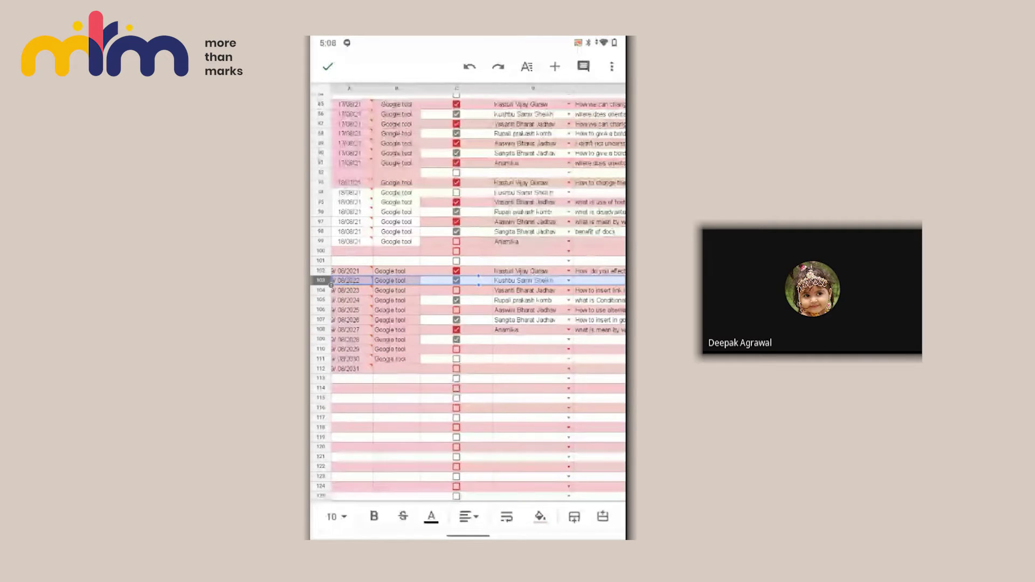
click(533, 397)
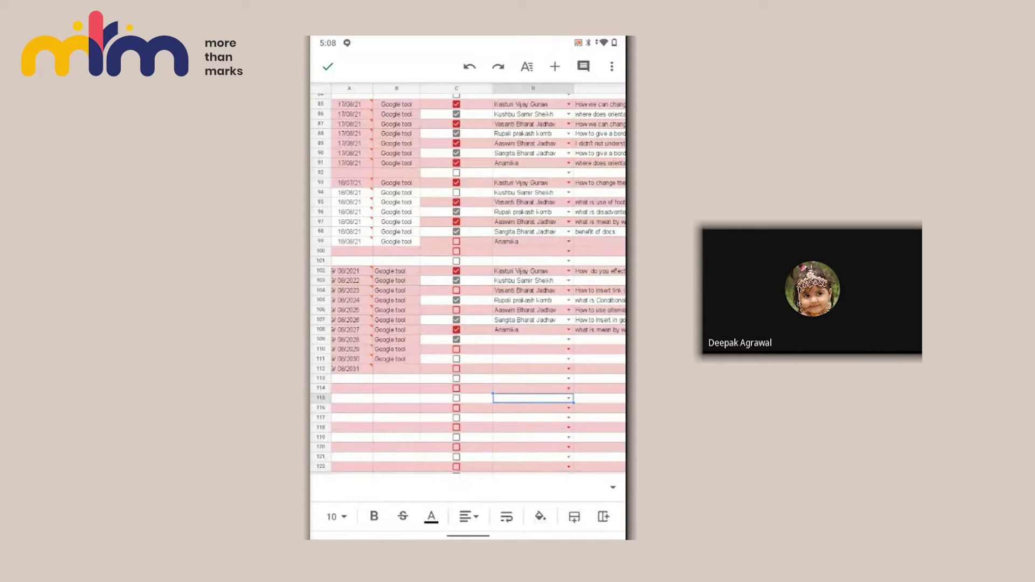
Step: Scroll down the question sheet and select the whole of row 104
scroll(468, 277, right, 5)
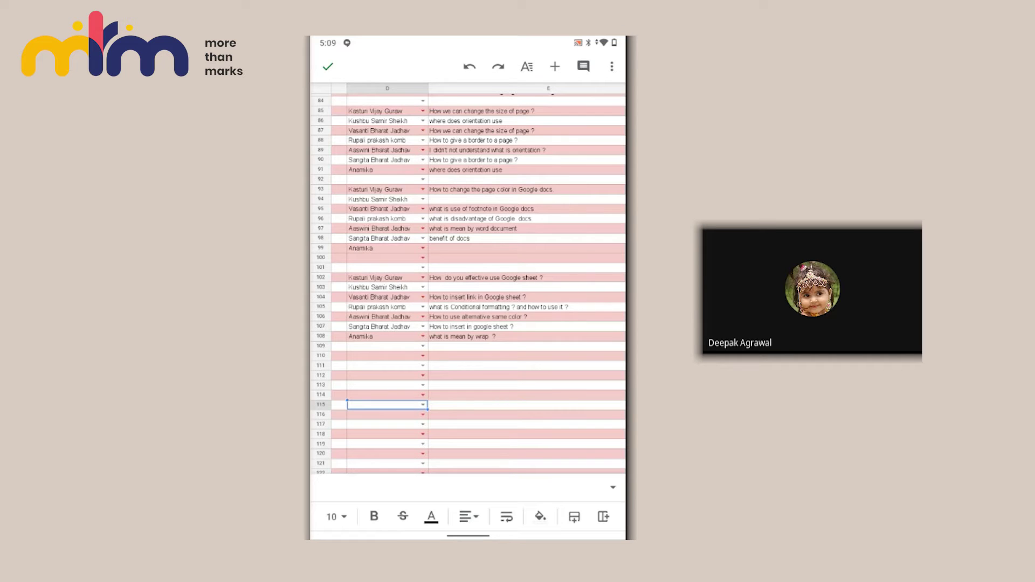
scroll(468, 278, down, 1)
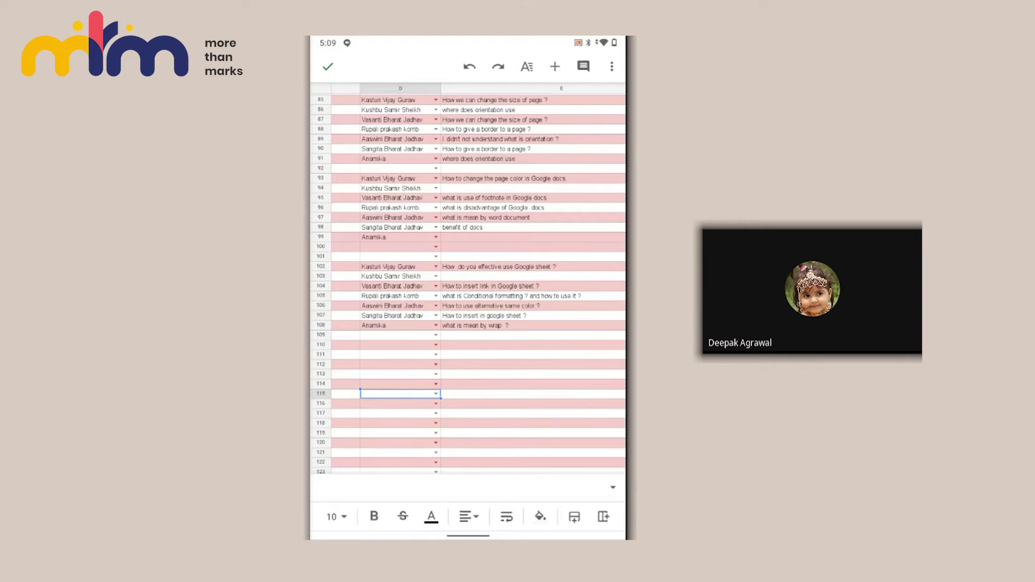
click(321, 285)
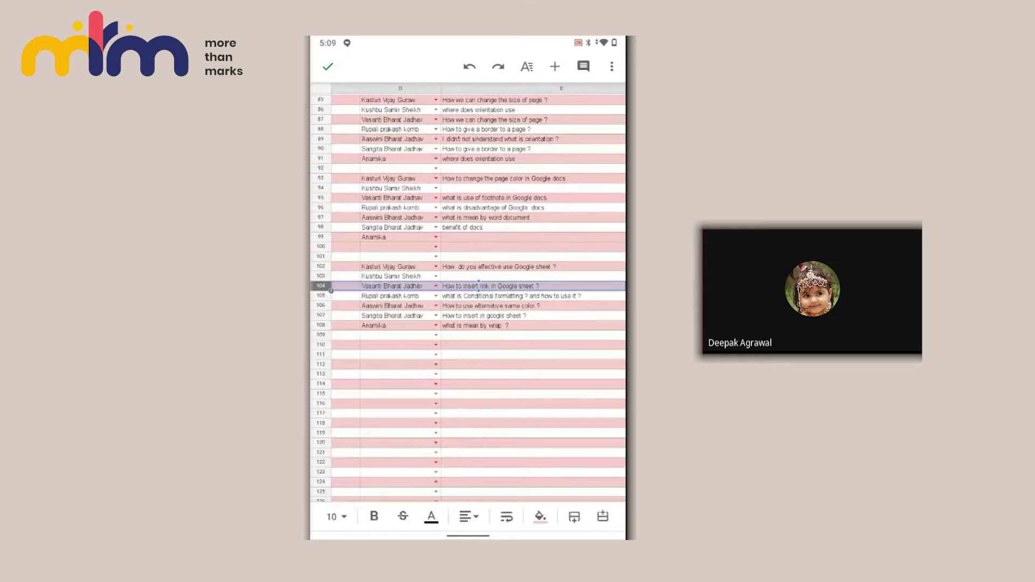
Step: Reselect row 104 and browse its more-actions list (Clear, Delete, Freeze, Hide row)
click(320, 334)
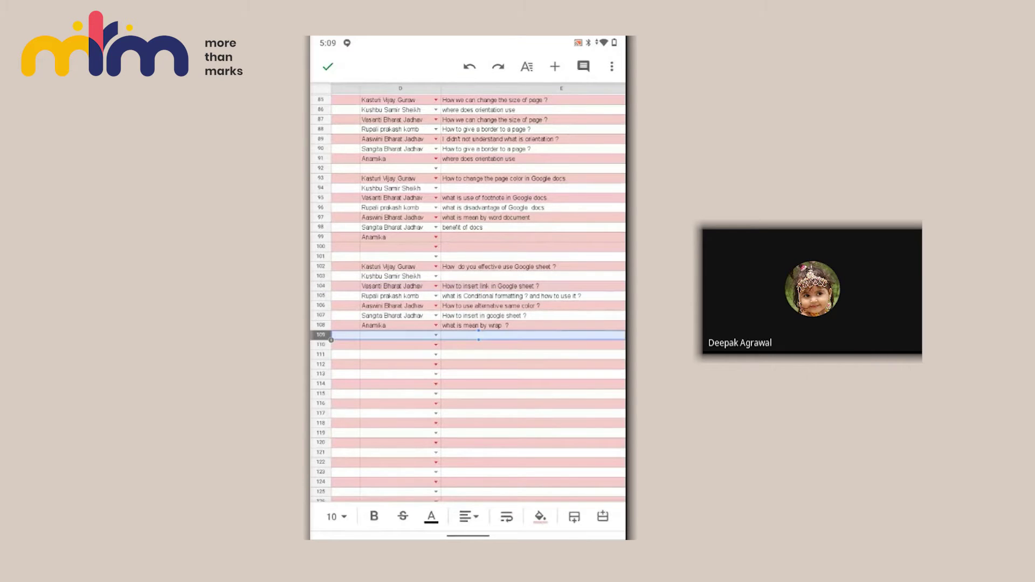
scroll(468, 280, left, 2)
click(370, 285)
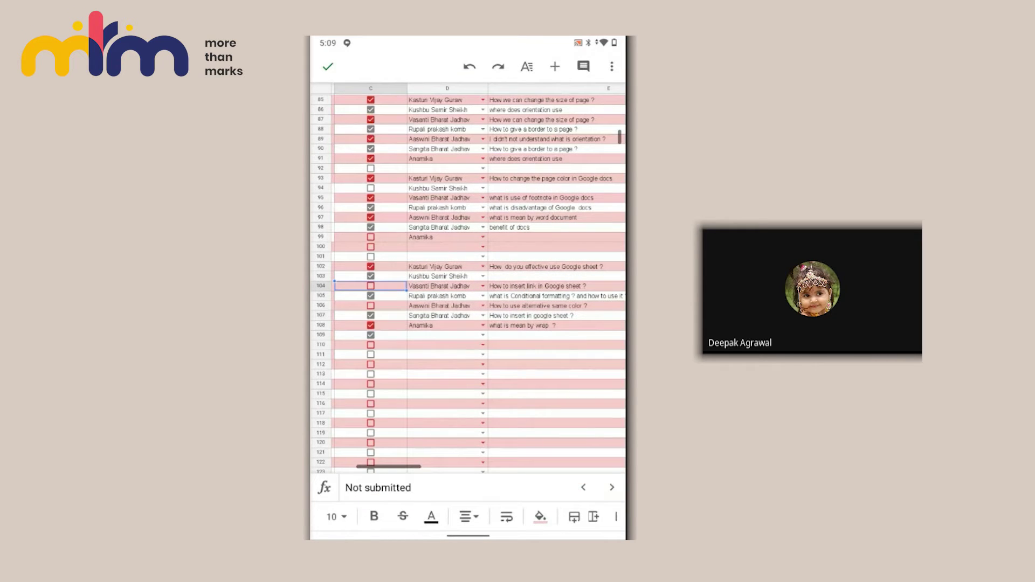
click(321, 286)
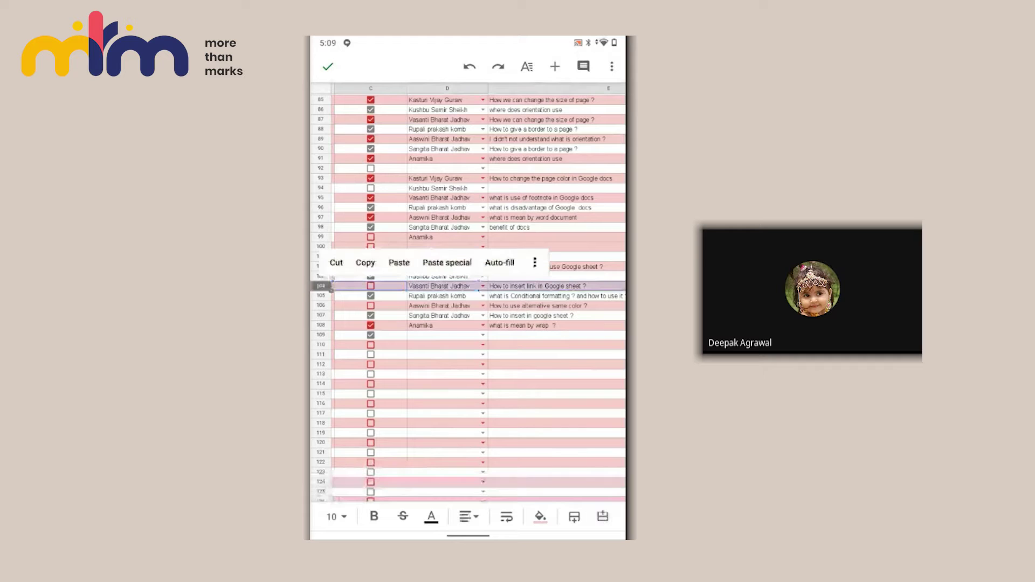
click(534, 264)
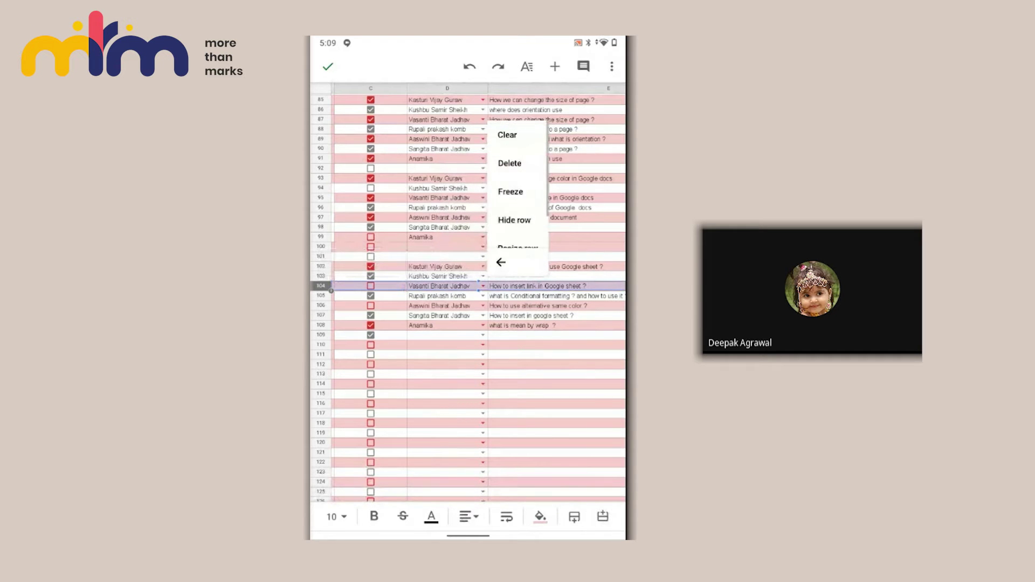
scroll(517, 199, down, 2)
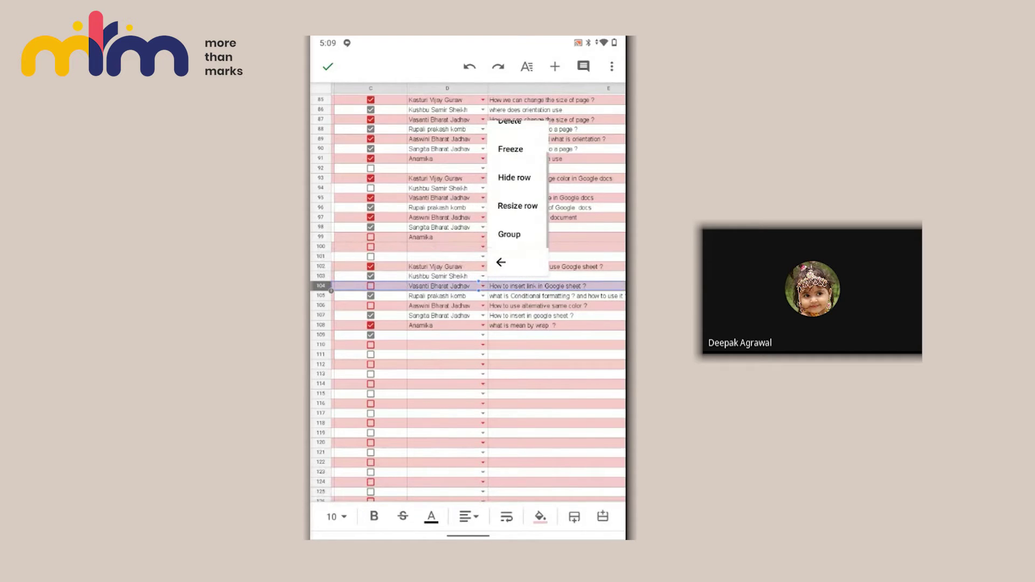
scroll(517, 199, up, 2)
scroll(517, 200, down, 2)
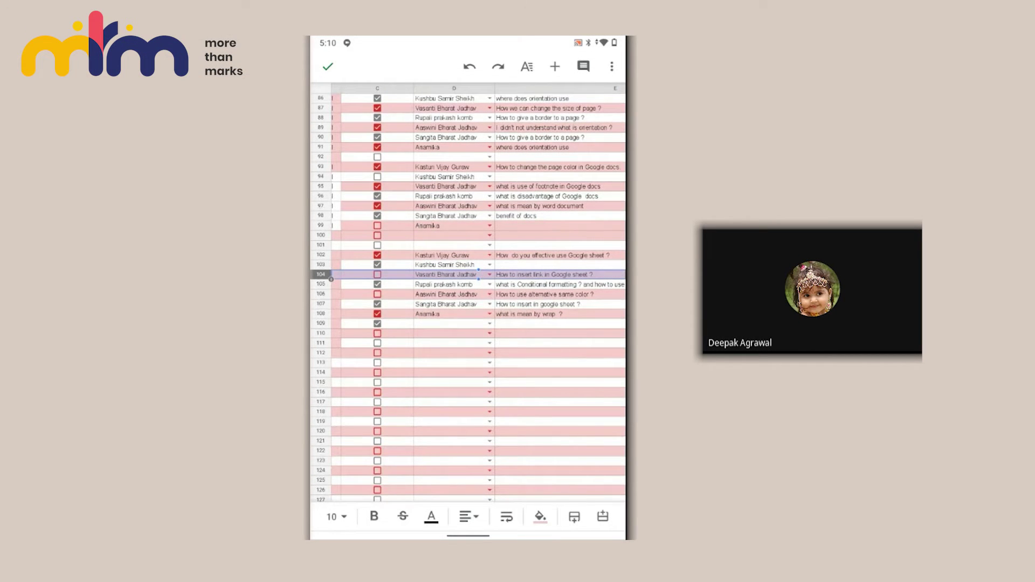
scroll(467, 296, right, 2)
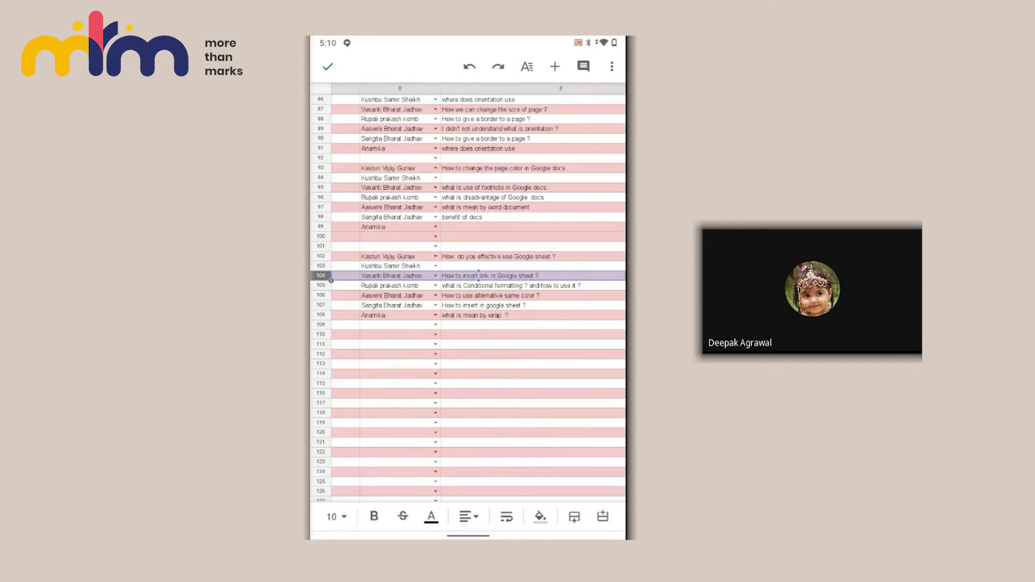
scroll(467, 297, down, 2)
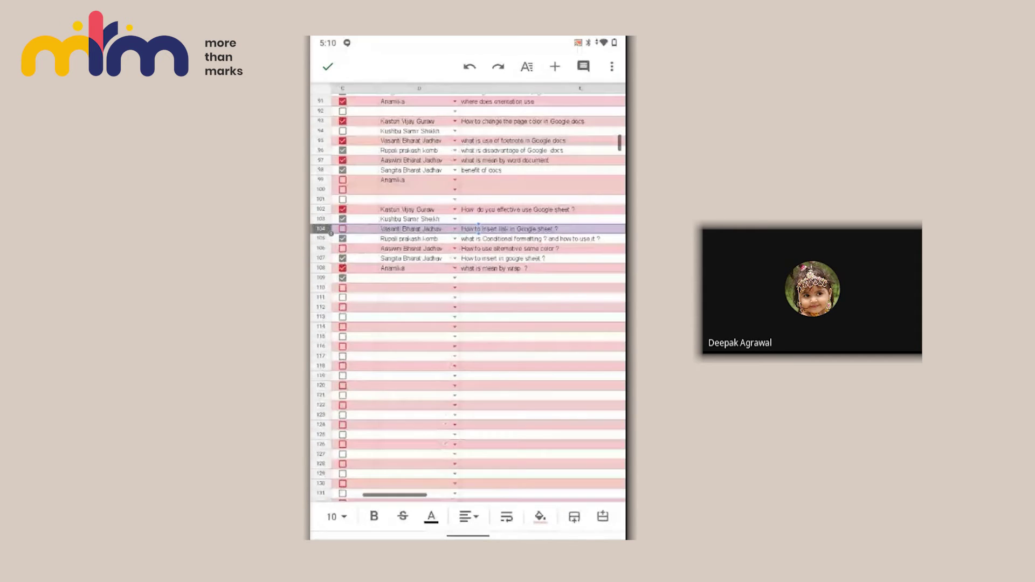
scroll(468, 297, up, 2)
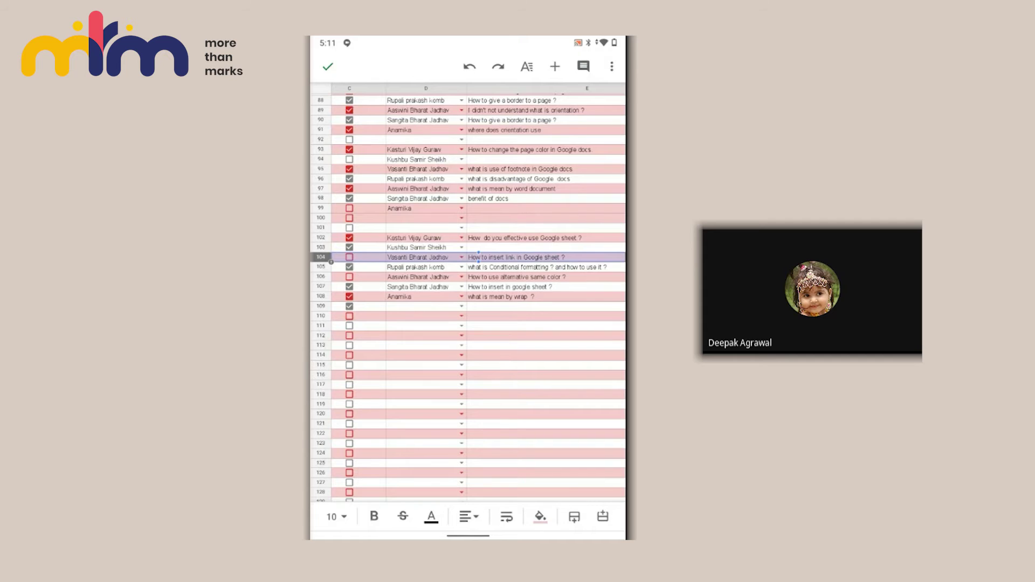
scroll(467, 298, down, 1)
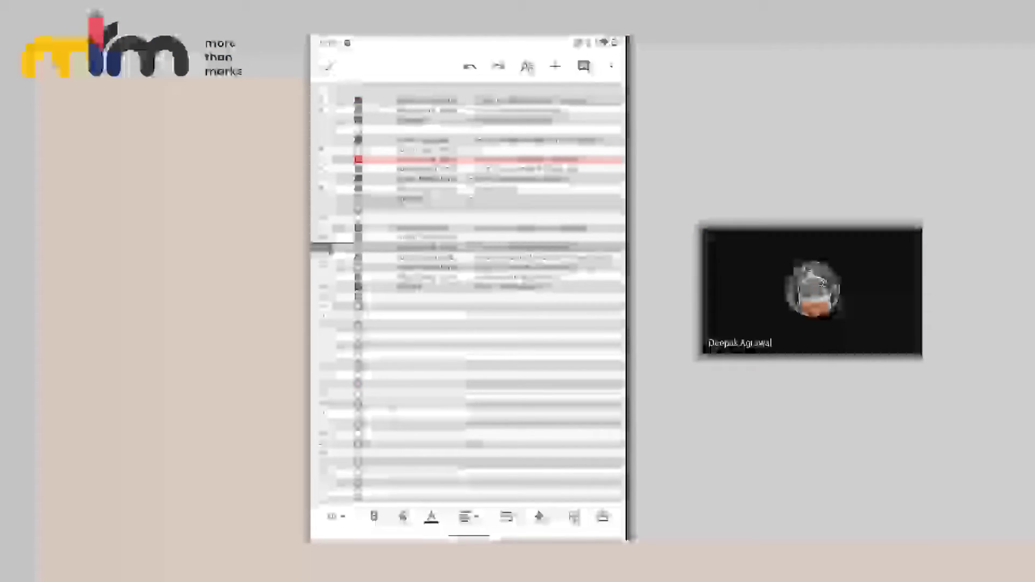
scroll(467, 297, down, 2)
scroll(468, 297, up, 2)
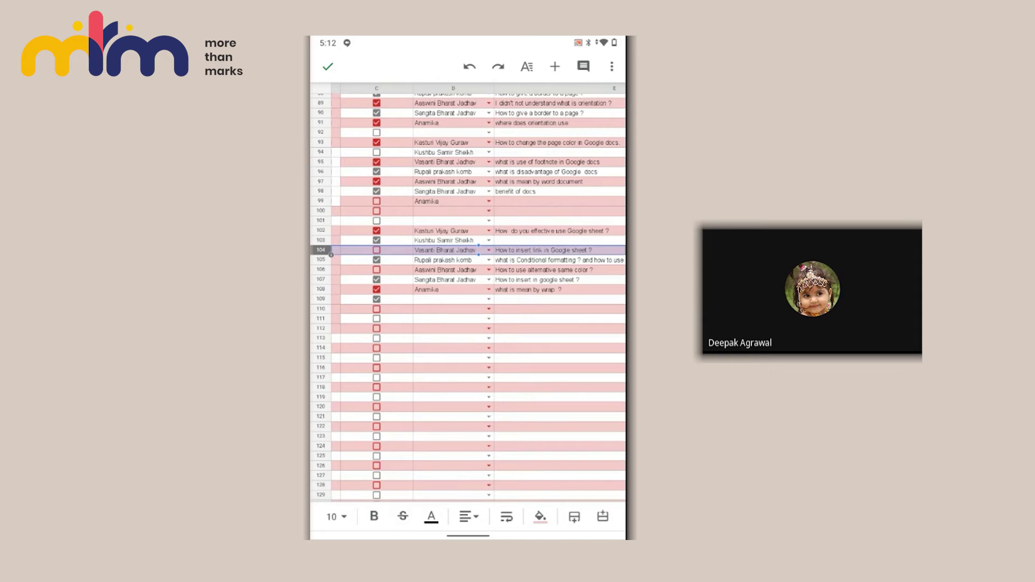
scroll(467, 297, left, 2)
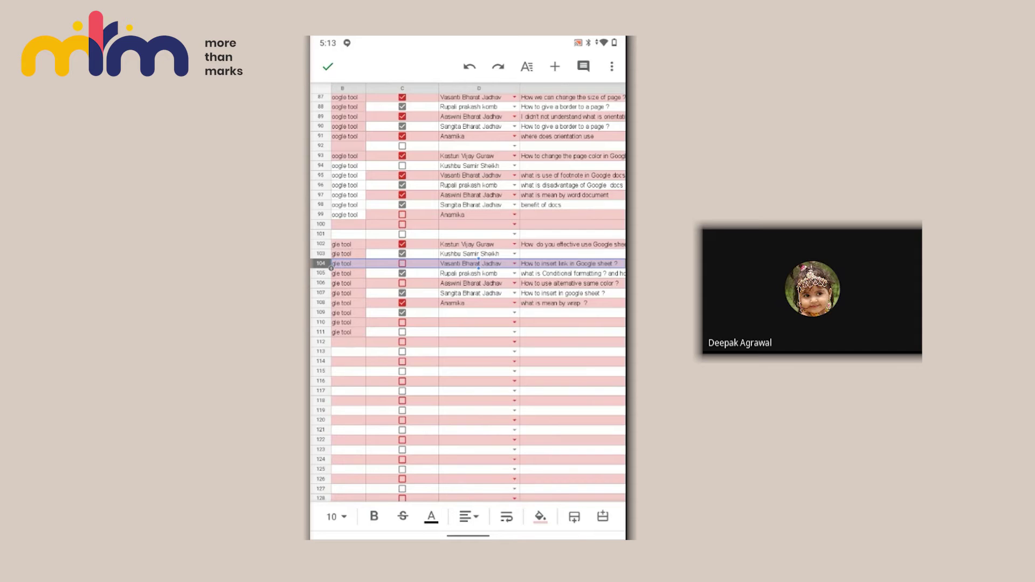
scroll(467, 298, down, 2)
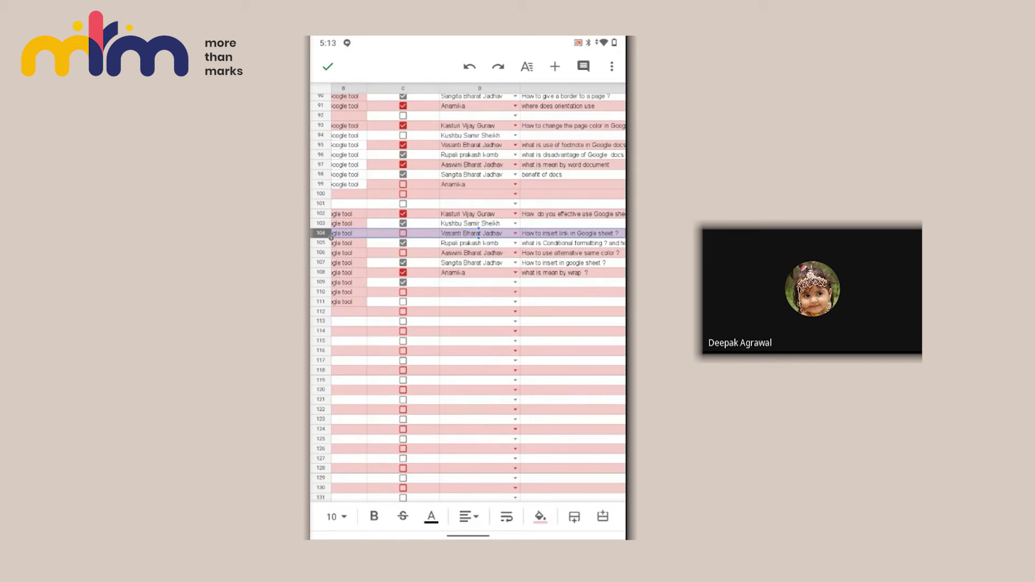
scroll(467, 296, up, 1)
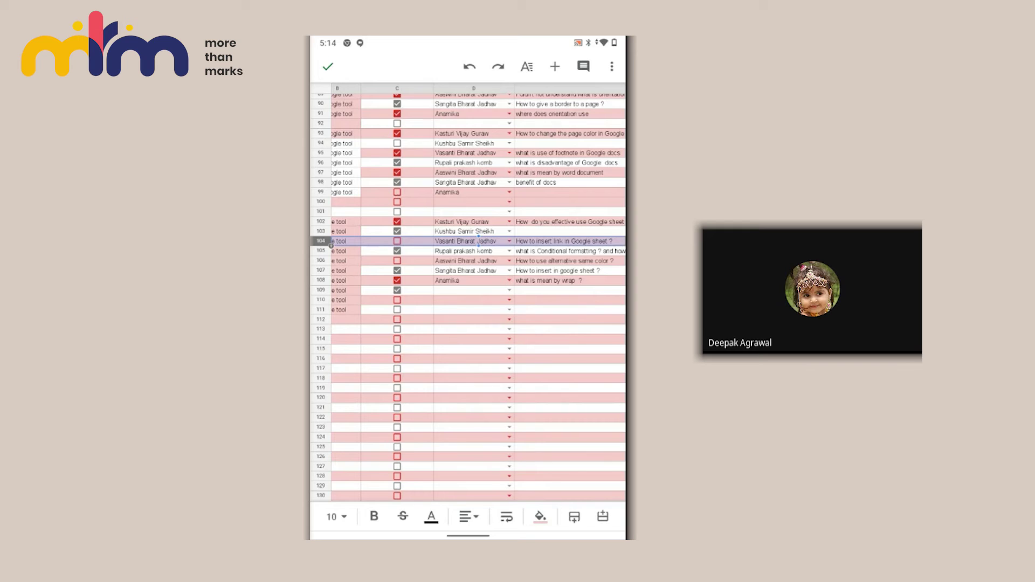
scroll(467, 297, down, 1)
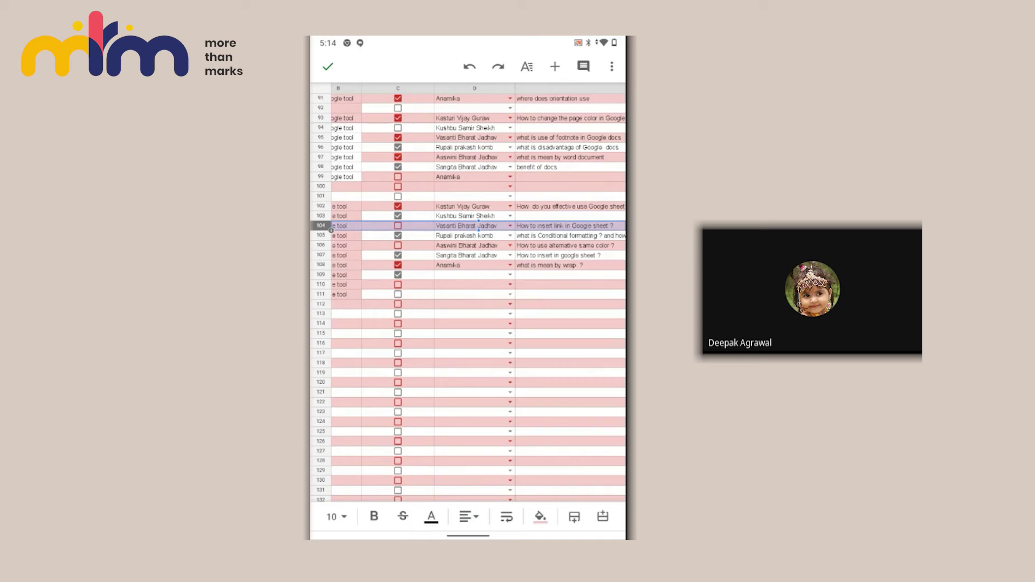
scroll(468, 296, down, 2)
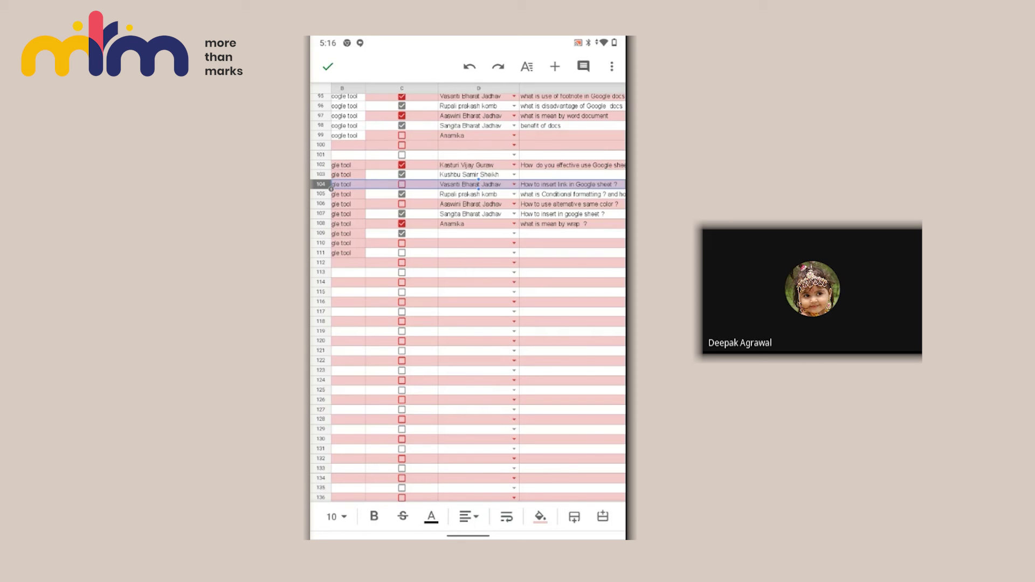
scroll(468, 297, up, 2)
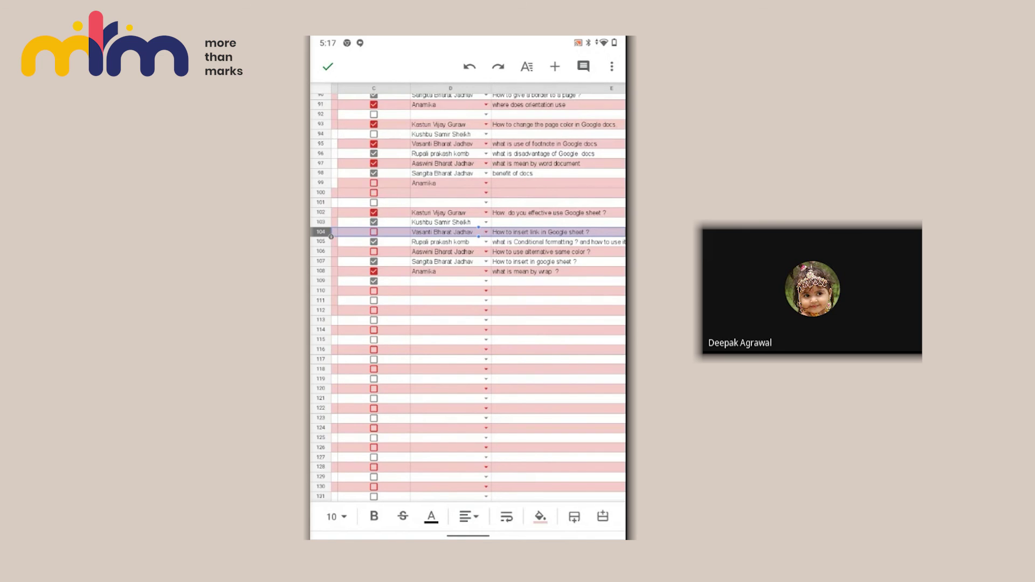
scroll(467, 297, right, 1)
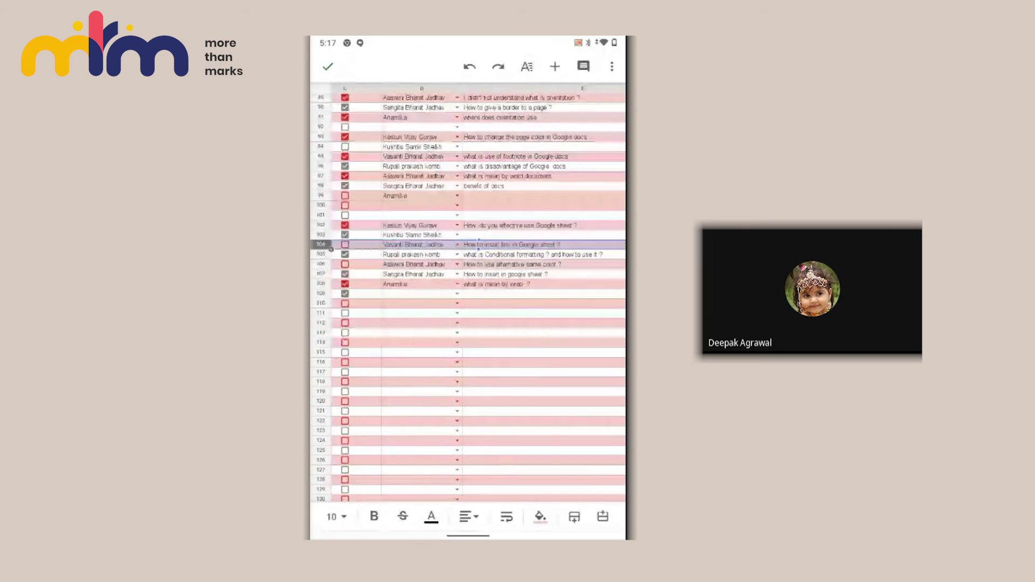